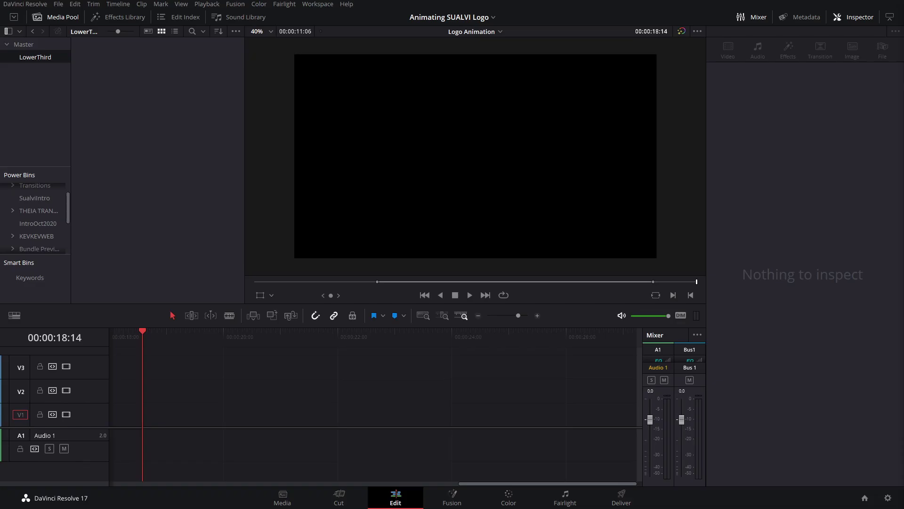
- Create a new Fusion composition clip named LowerThird in the LowerThird bin
right_click(177, 235)
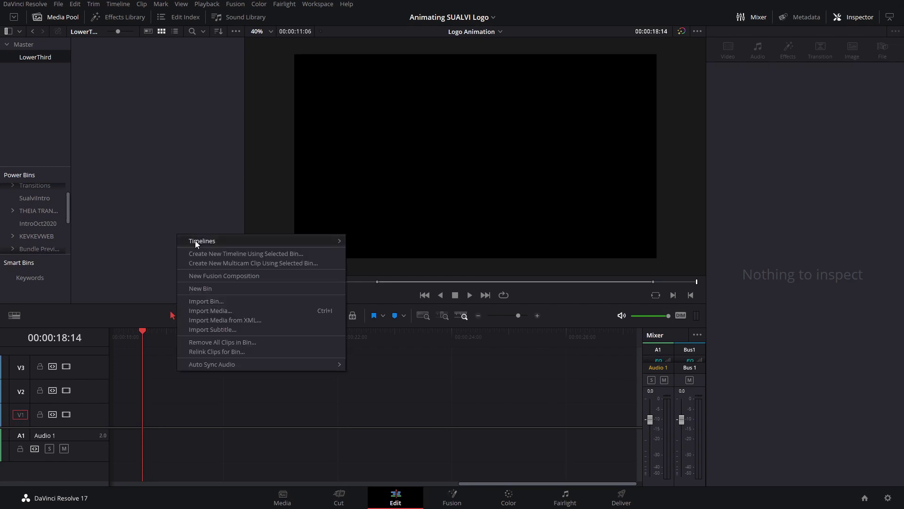
left_click(211, 275)
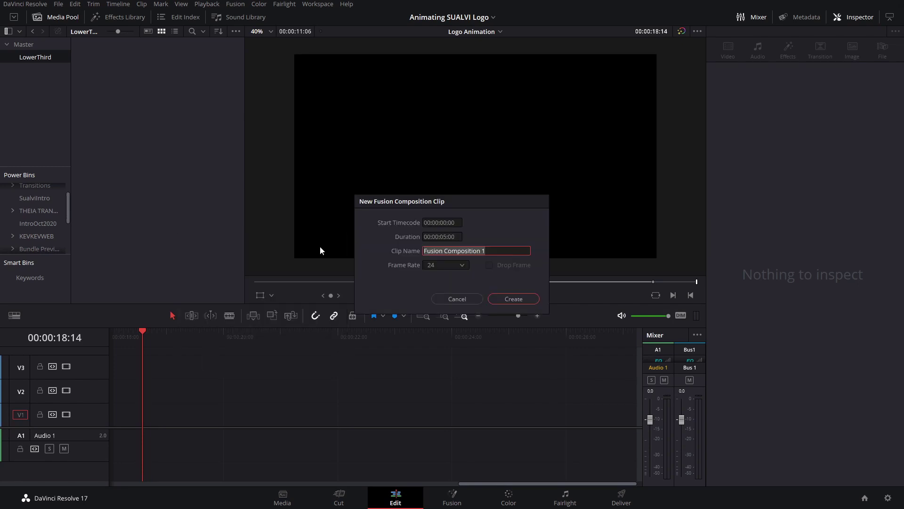
type("LowerThird")
key("Return")
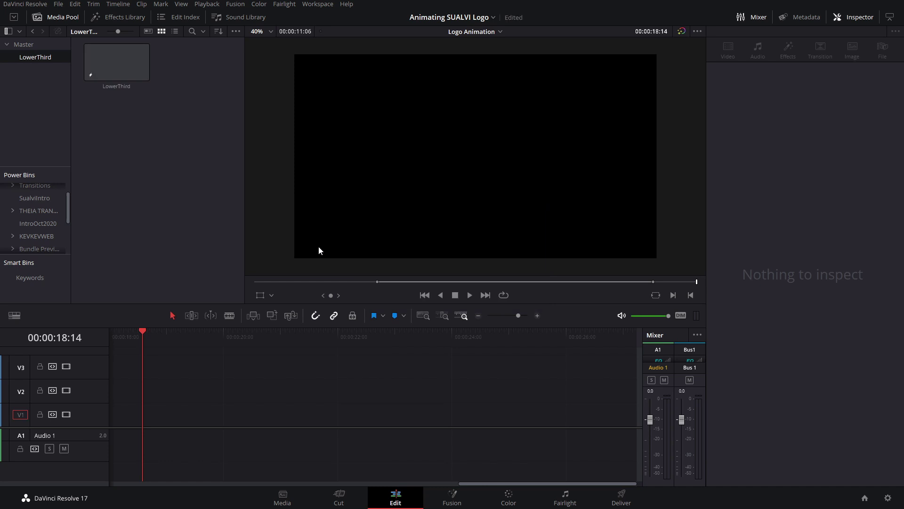
- Open the LowerThird composition in Fusion, connect a Background node to MediaOut1 and set its alpha to 0
double_click(116, 62)
right_click(369, 250)
left_click(375, 255)
left_click_drag(403, 342, 402, 392)
left_click(97, 268)
left_click_drag(301, 375, 165, 392)
left_click_drag(842, 206, 664, 204)
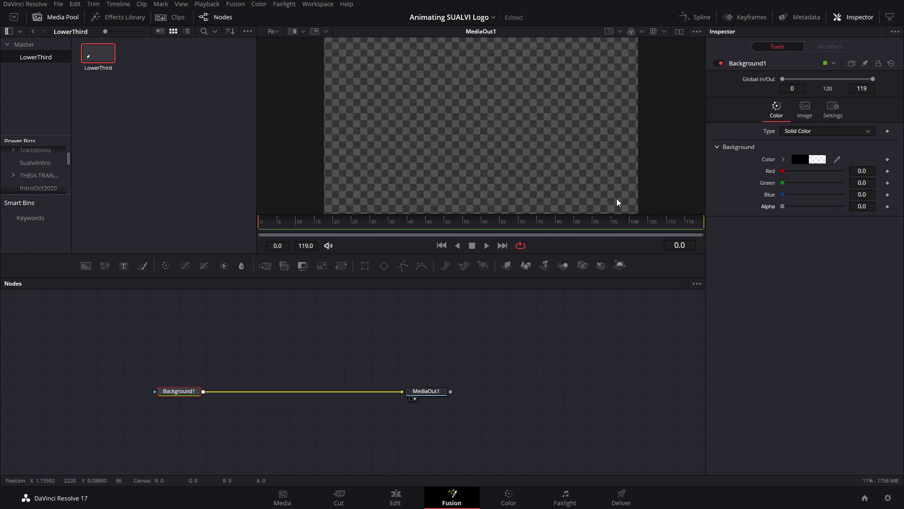
- Show the alignment guides in the MediaOut1 viewer
scroll(513, 152, "down", 1)
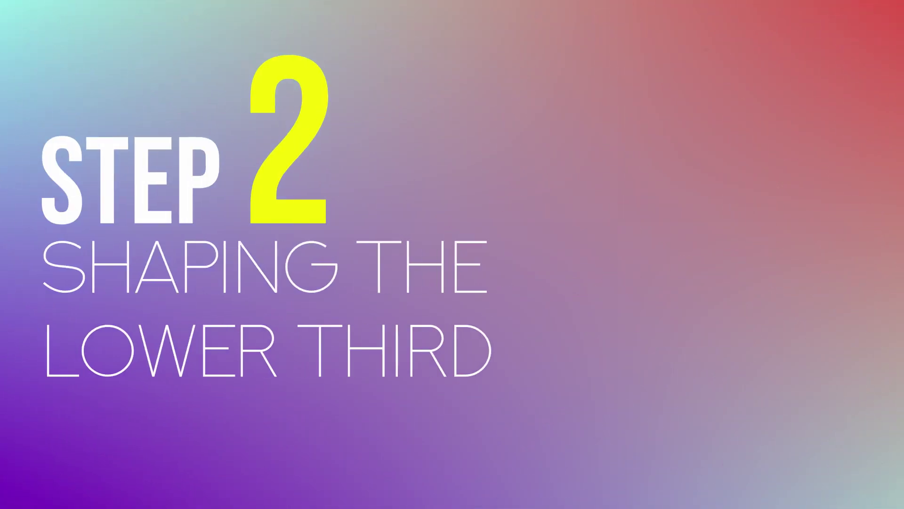
right_click(495, 157)
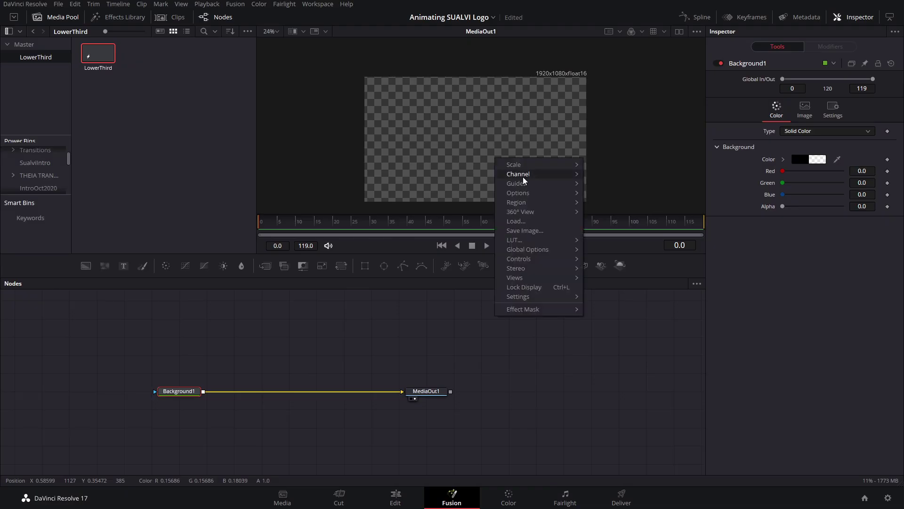
mouse_move(524, 188)
left_click(644, 185)
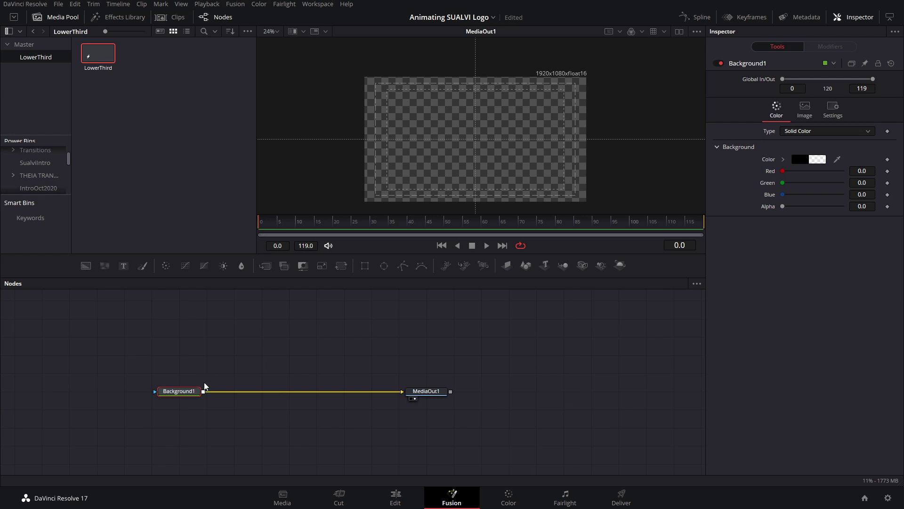
- Add a second Background node and merge it over Background1, placing it above the Merge node
mouse_move(199, 392)
left_mouse_down()
mouse_move(117, 393)
mouse_move(209, 396)
left_mouse_up()
left_click(86, 266)
left_click_drag(91, 412, 201, 340)
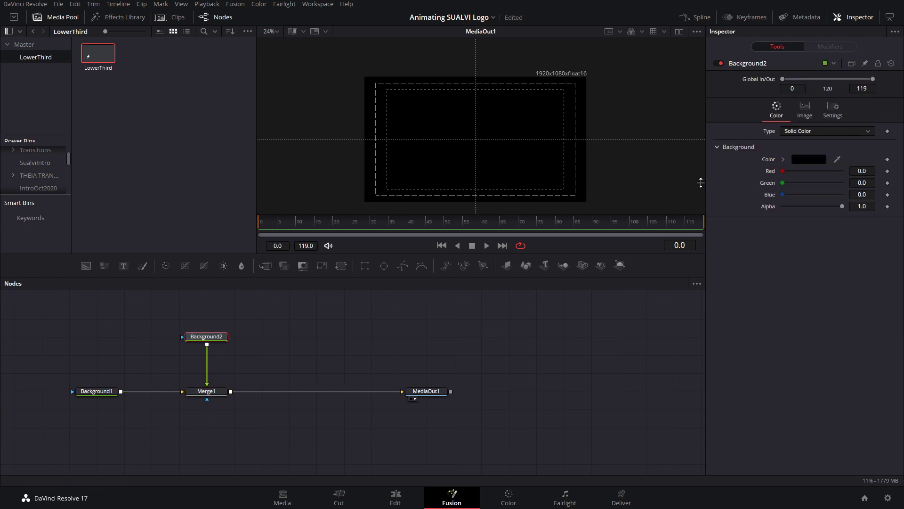
- Set Background2's color to red with RGB values of about 0.859, 0.314 and 0.290
left_click(801, 159)
left_click(372, 307)
left_click(385, 306)
left_click(555, 342)
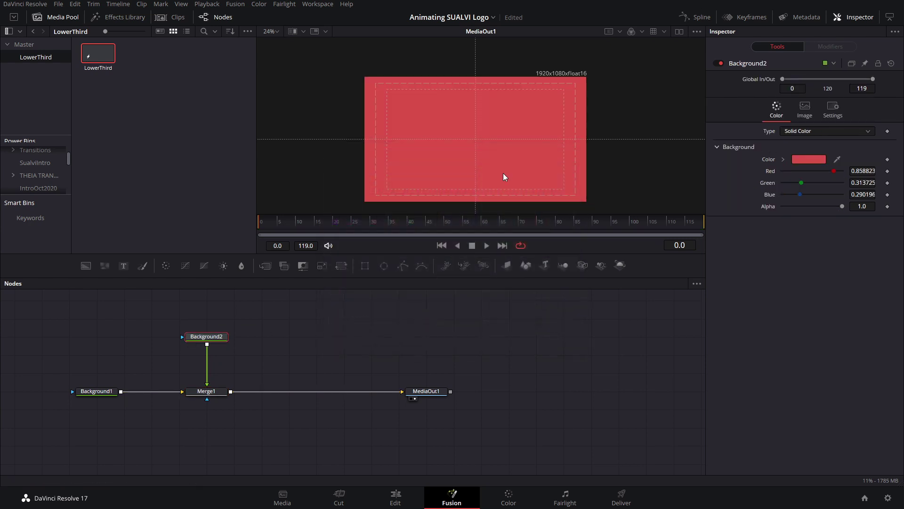
- Mask Background2 with a Rectangle node and insert an Ellipse mask between the rectangle and the background
left_click(362, 267)
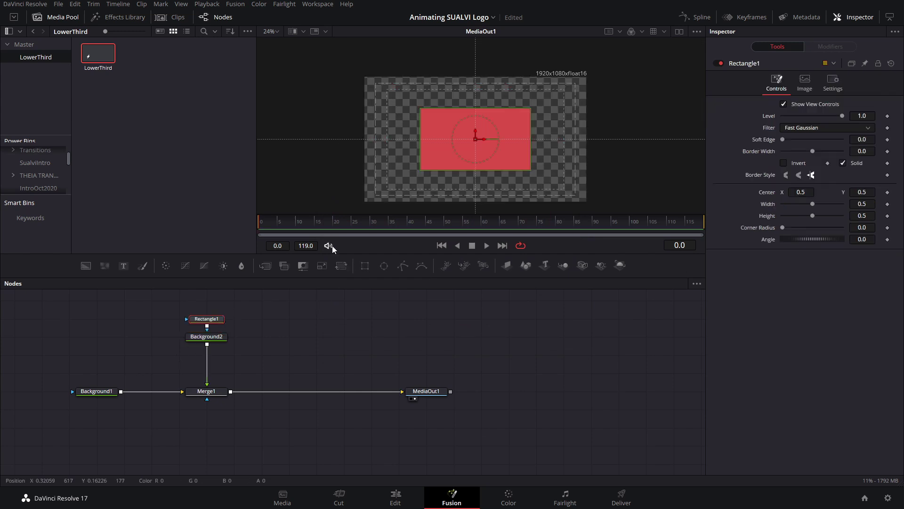
left_click_drag(242, 310, 320, 336)
left_click(383, 269)
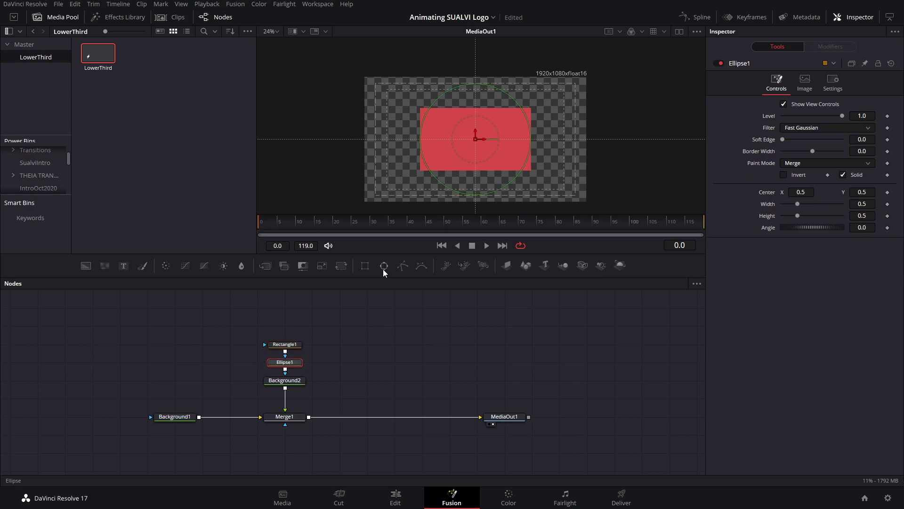
- Set the ellipse mask's paint mode to Minimum, its width to about 0.67 and its center X to about 0.59
left_click(832, 160)
left_click(806, 207)
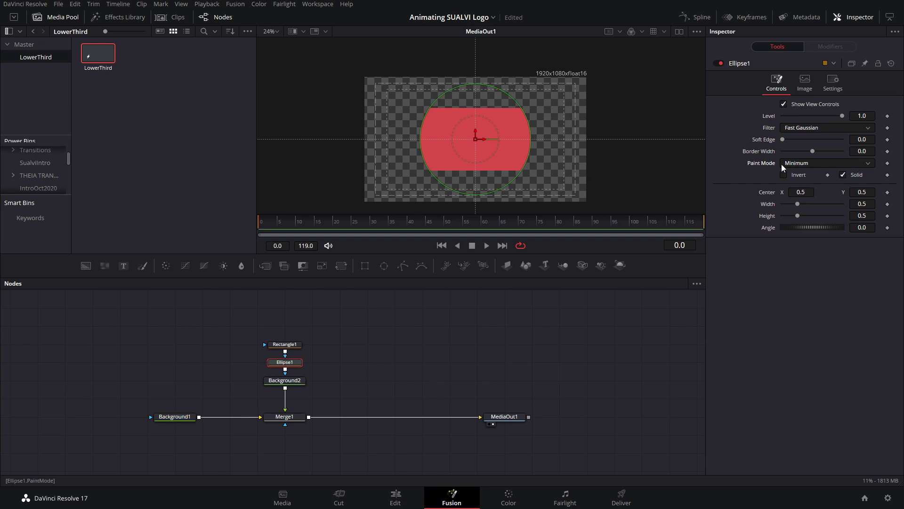
left_click_drag(534, 157, 553, 157)
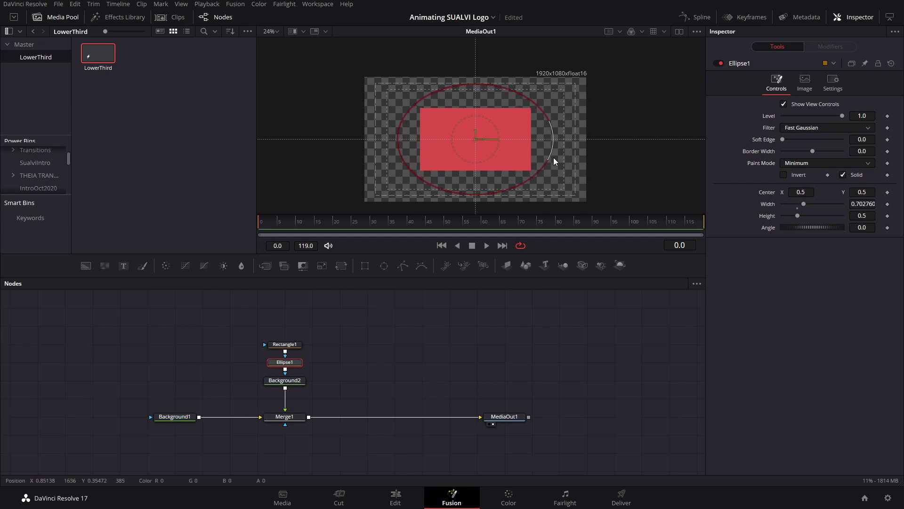
left_click_drag(484, 139, 505, 139)
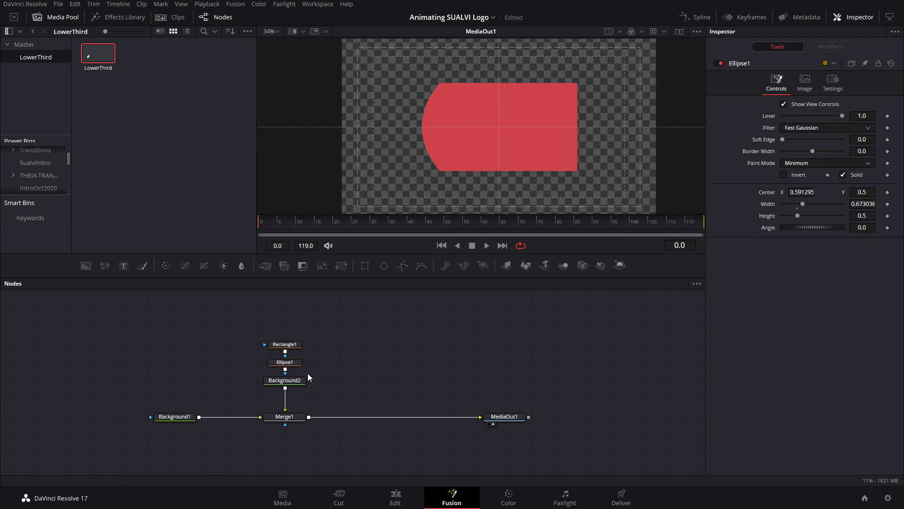
- Add a Transform node after Background2 and set its size to 0.436
left_click(298, 379)
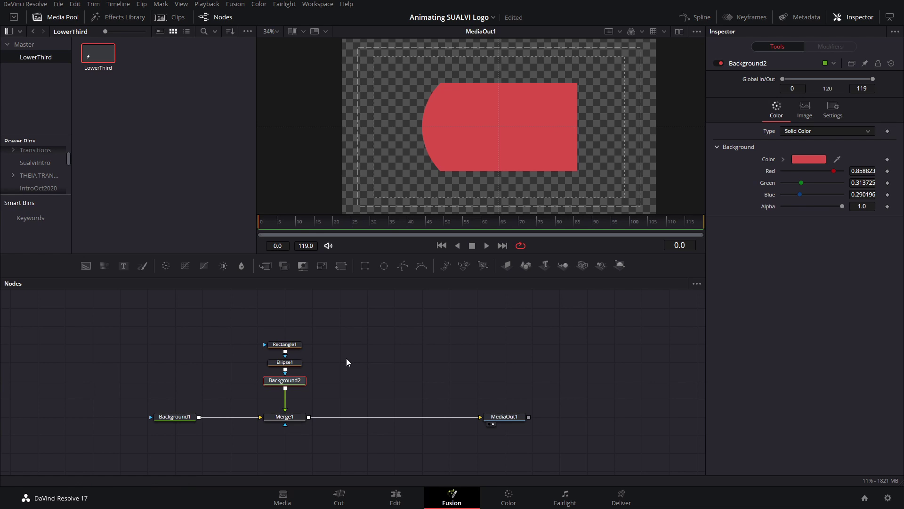
key("shift+space")
type("trans")
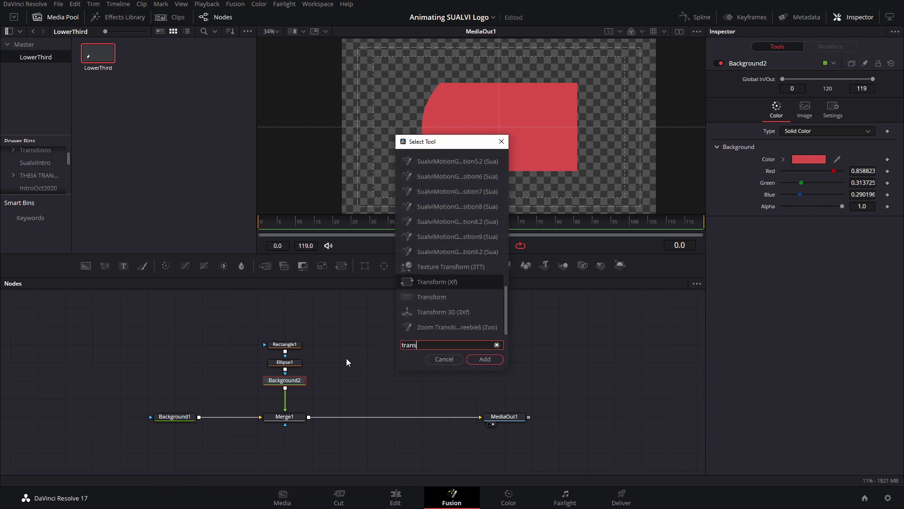
key("Return")
left_click_drag(336, 333, 291, 345)
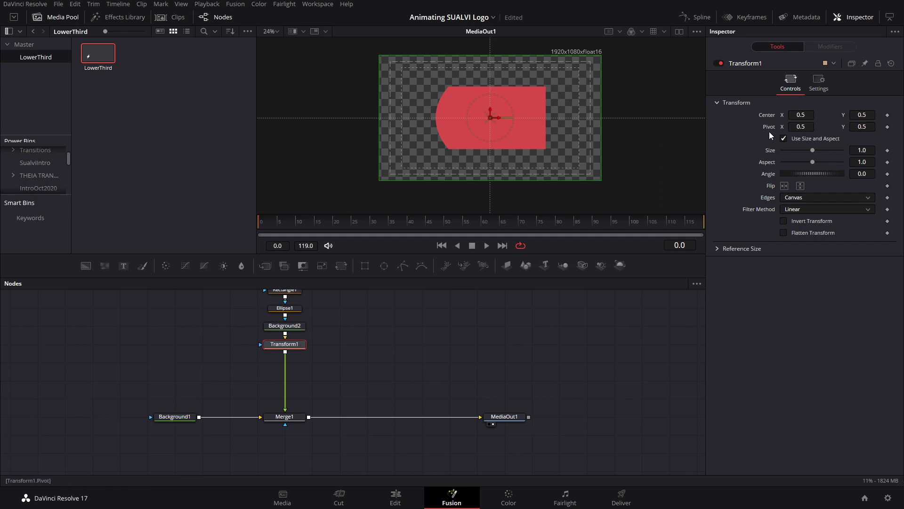
left_click_drag(857, 148, 595, 148)
left_click_drag(595, 148, 591, 148)
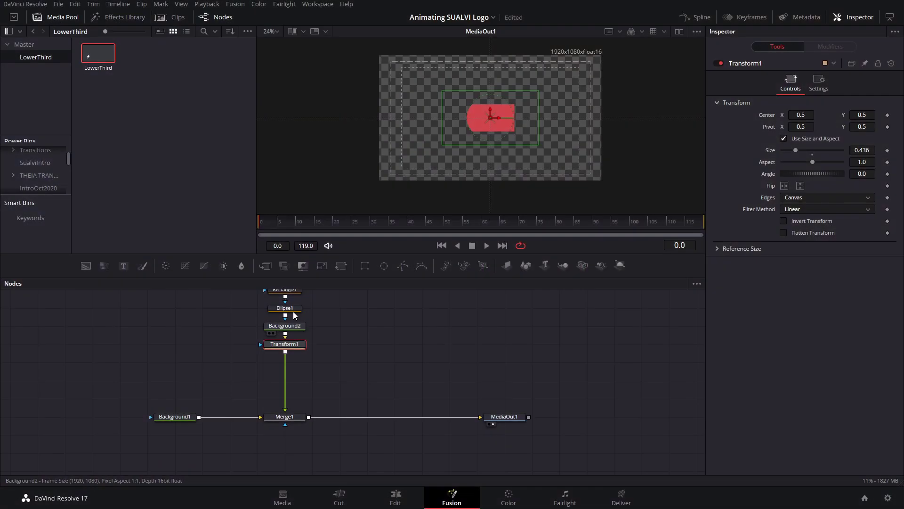
- Add a Merge after Transform1, load logoeyedavicini.png with a Loader node and connect it as the merge's foreground
left_click(265, 266)
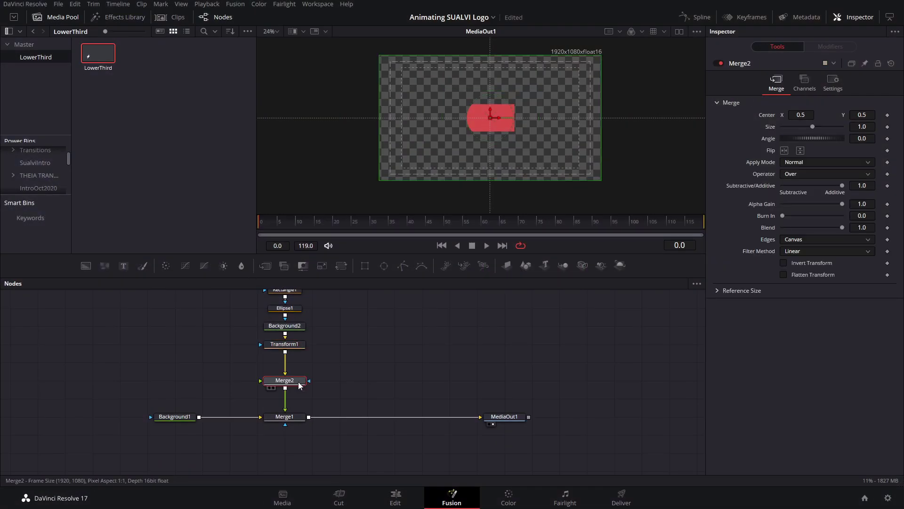
left_click(358, 351)
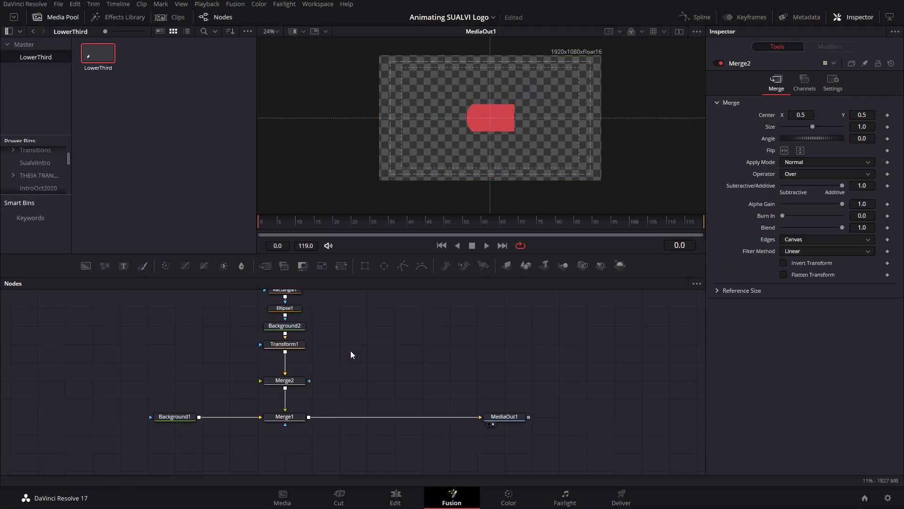
key("ctrl+space")
type("upl")
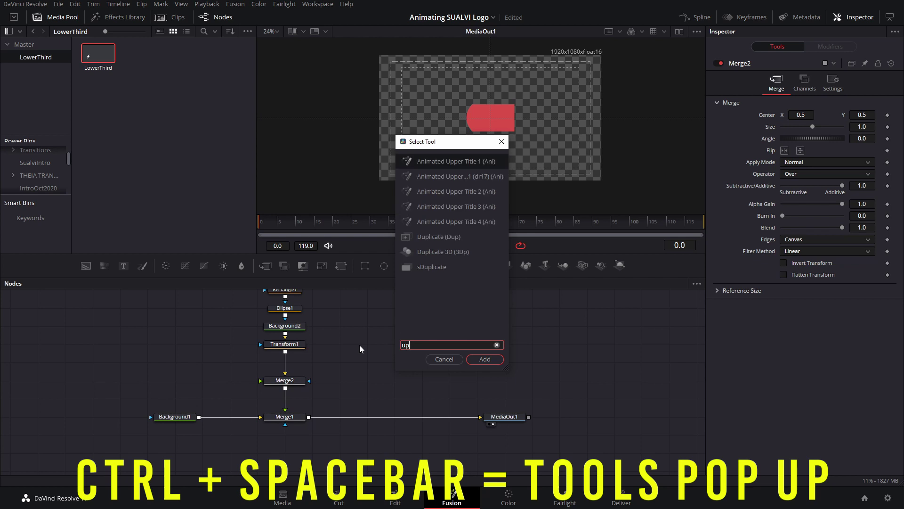
key("BackSpace")
key("BackSpace")
key("BackSpace")
type("load")
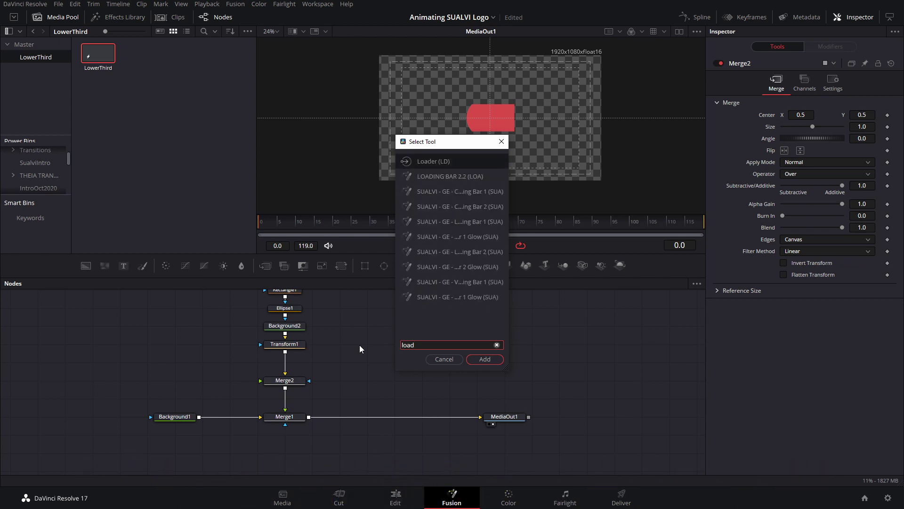
key("Return")
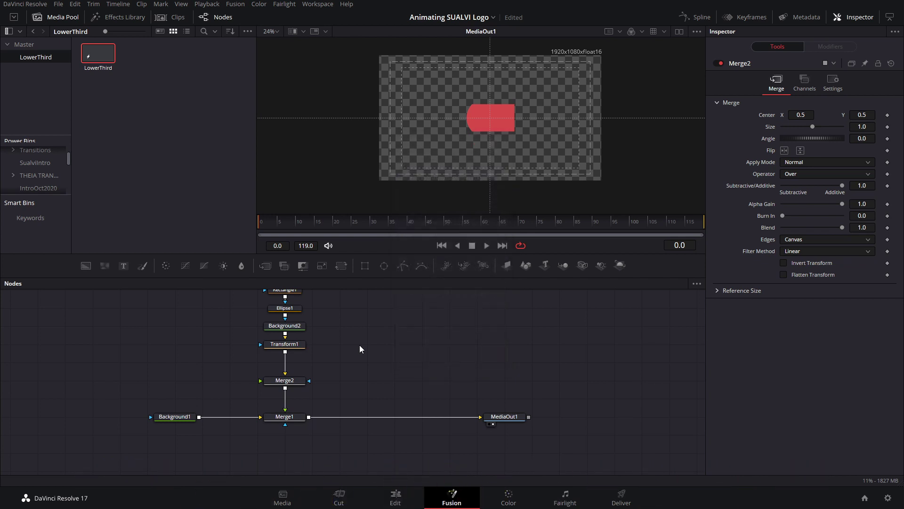
double_click(303, 140)
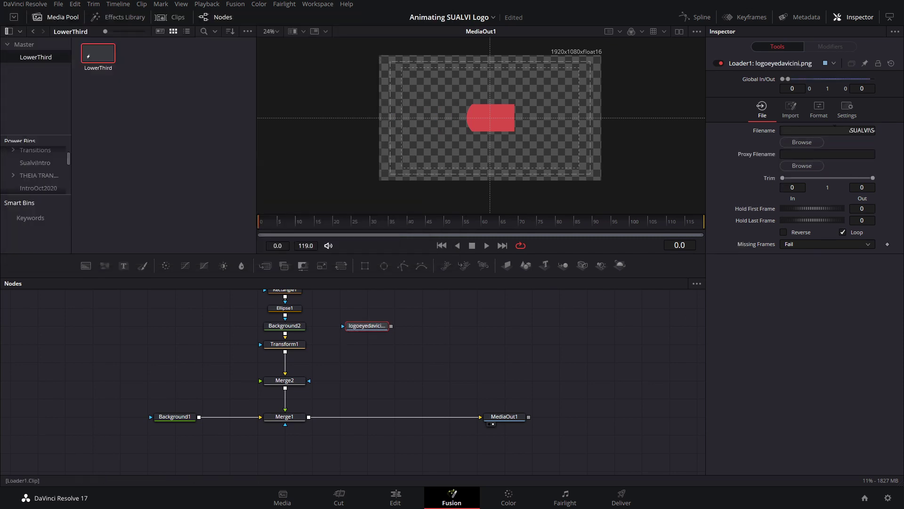
left_click_drag(391, 325, 275, 385)
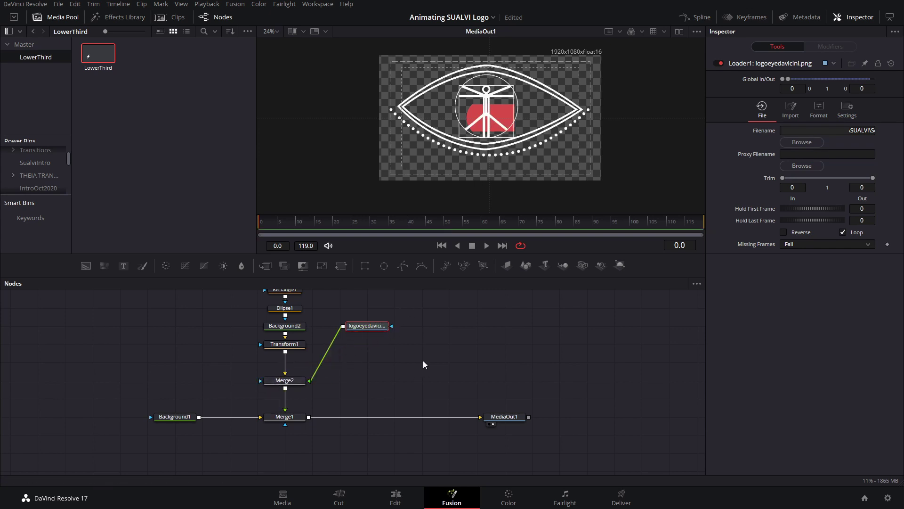
- Add a Transform node after the logo loader and shrink the logo to fit inside the red shape
key("ctrl+space")
type("trans")
key("Return")
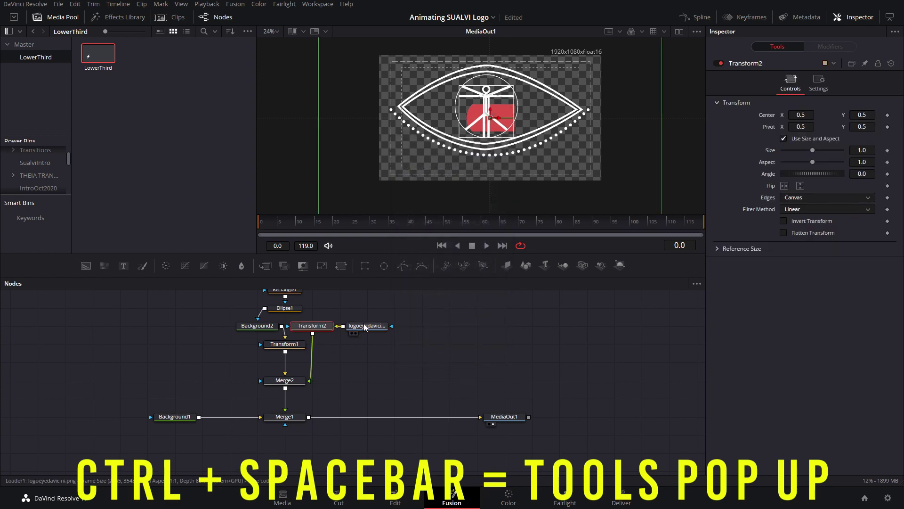
scroll(848, 150, "down", 6)
left_click_drag(861, 150, 794, 150)
scroll(519, 101, "up", 5)
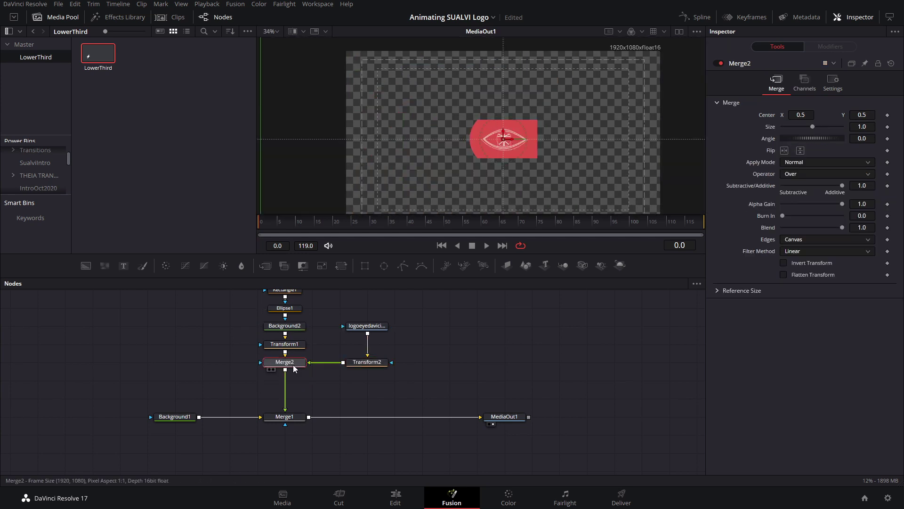
- Add a Transform after Merge2, set its size to 0.571 and its center to about X 0.113, Y 0.164
key("shift+space")
type("trans")
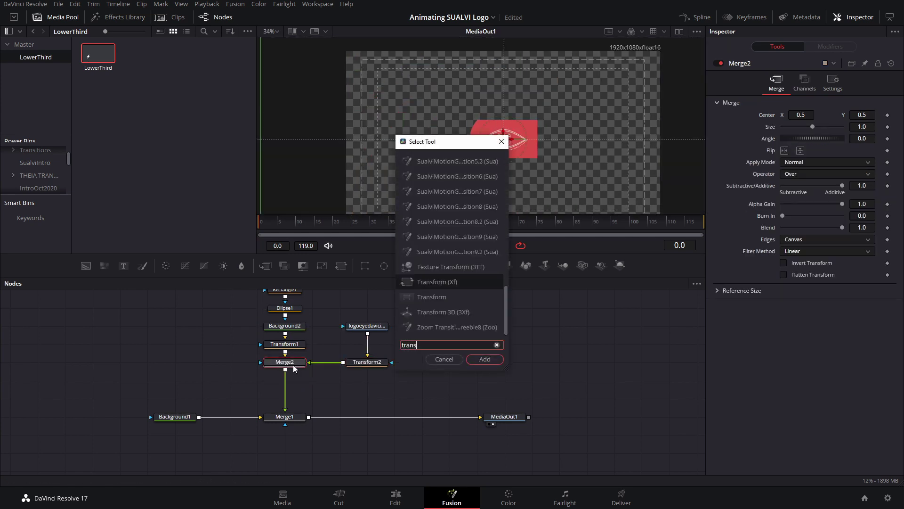
key("Return")
left_click(297, 381)
left_click_drag(501, 138, 479, 128)
scroll(411, 187, "up", 2)
left_click_drag(862, 149, 795, 149)
scroll(462, 115, "down", 1)
left_click_drag(462, 115, 509, 168)
left_click_drag(801, 115, 800, 114)
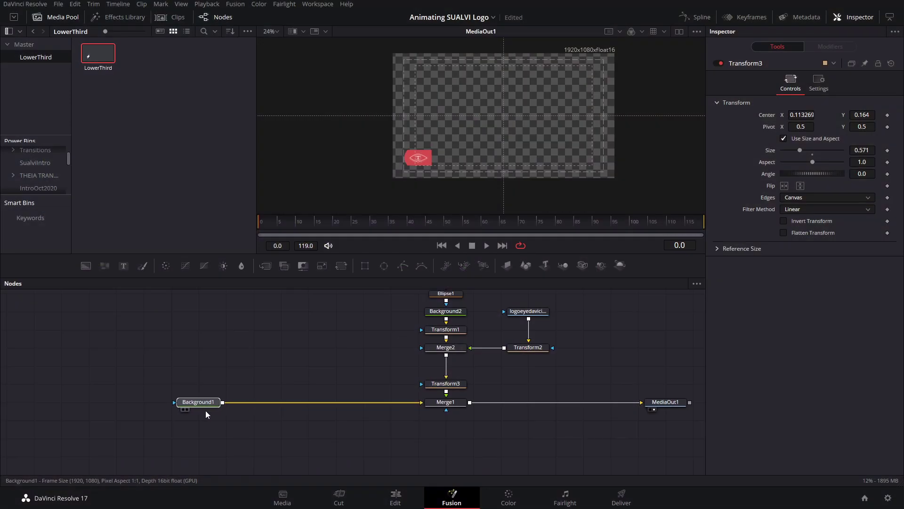
- Add a Text+ node and merge it over Background1, ahead of the logo's merge
left_click(207, 404)
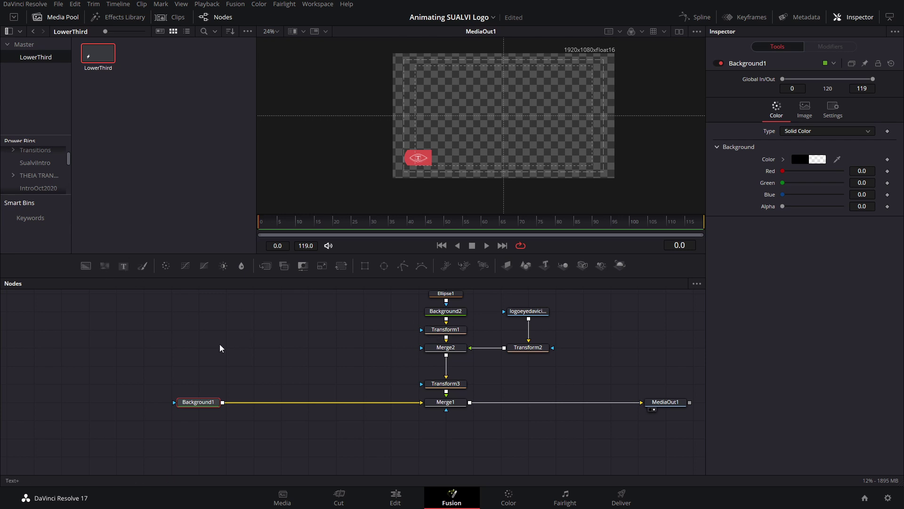
left_click(123, 266)
left_click_drag(253, 419, 308, 401)
left_click_drag(200, 420, 316, 345)
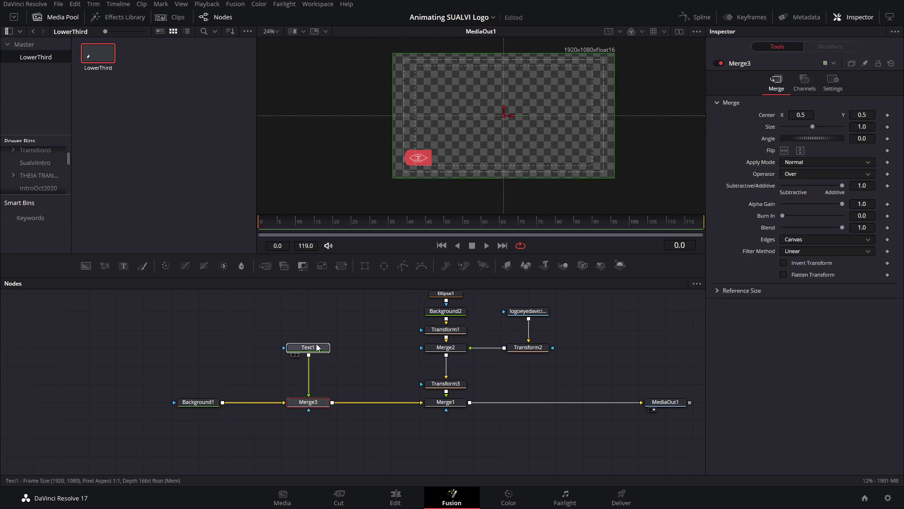
- Enter SUALVI as Text1's content and set its font to Bebas Neue
left_click(313, 352)
type("SUALVI")
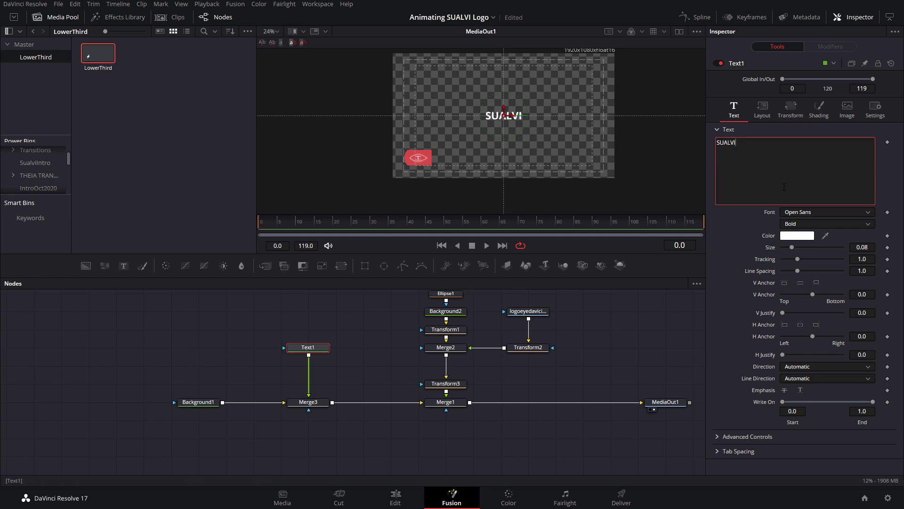
left_click(818, 213)
scroll(816, 250, "up", 10)
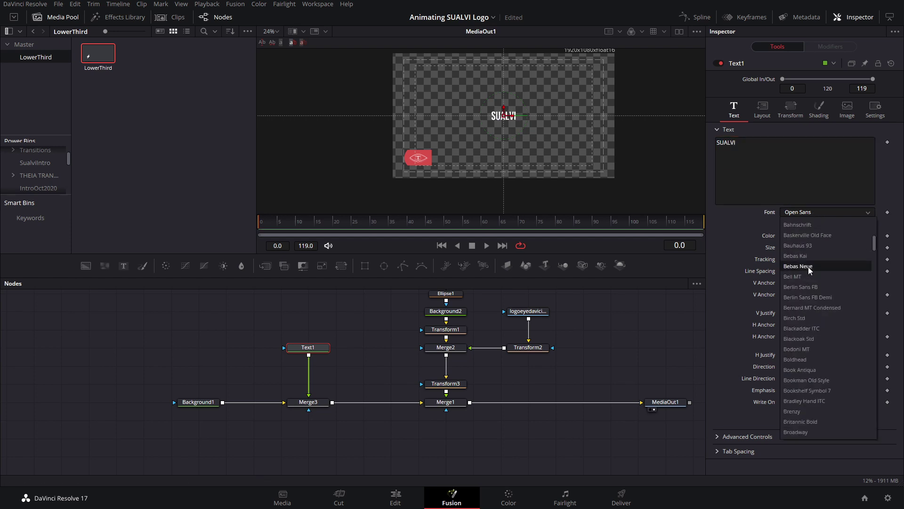
left_click(808, 266)
scroll(592, 131, "up", 2)
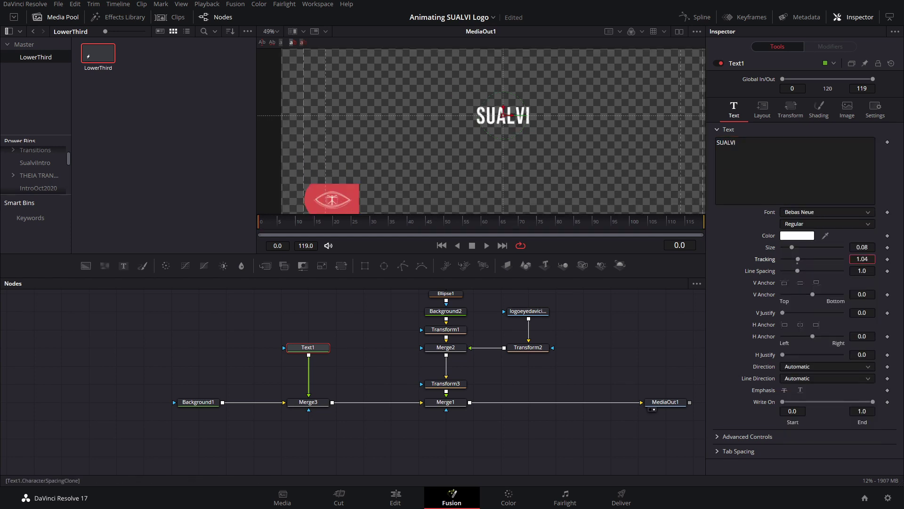
- Enable shading element 2 on Text1 as a filled border with Solid blending and its level set to Line
left_click(819, 109)
left_click(812, 143)
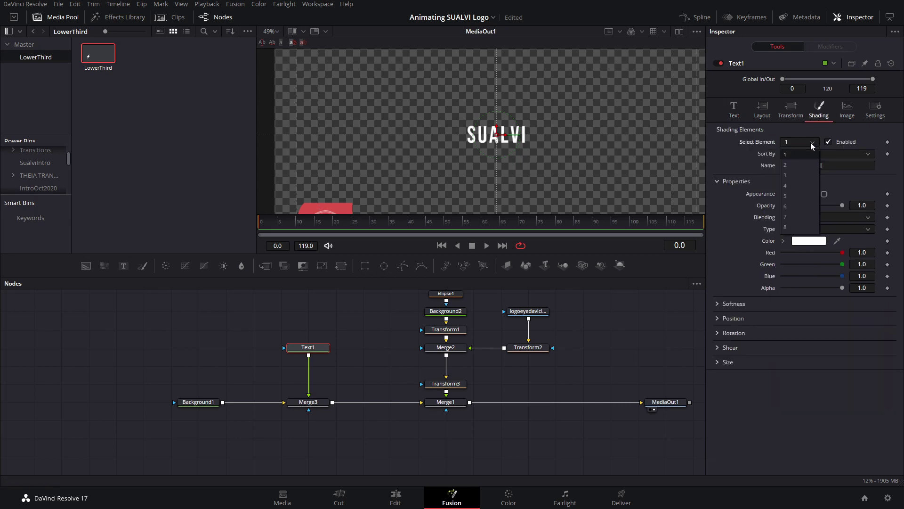
left_click(804, 164)
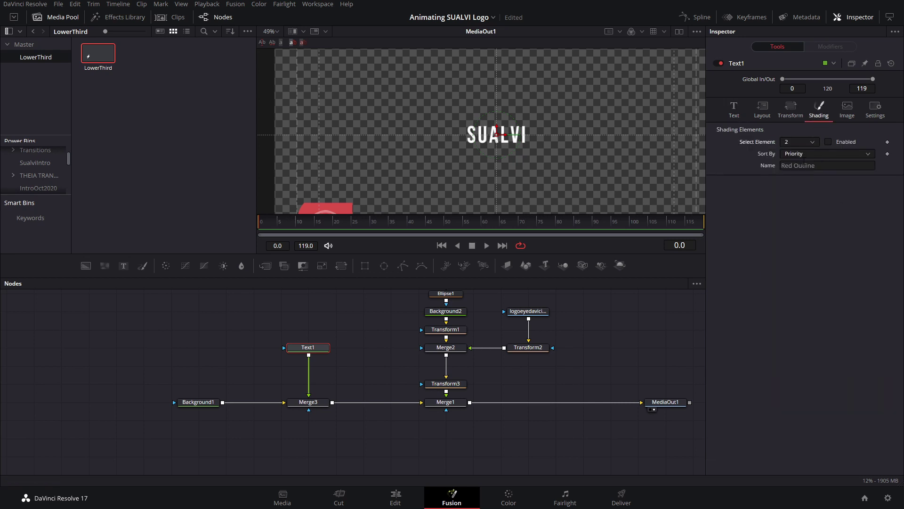
left_click(828, 142)
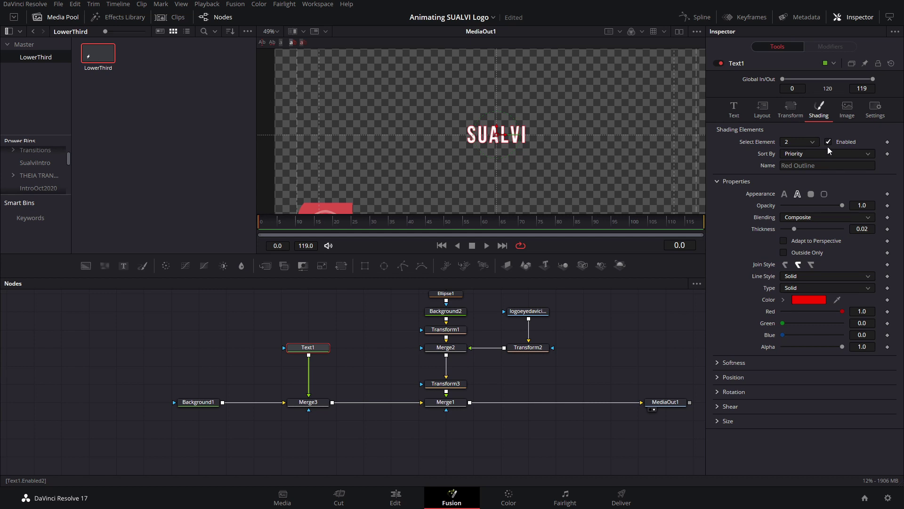
left_click(810, 194)
left_click(794, 217)
left_click(797, 228)
left_click(796, 228)
left_click(801, 252)
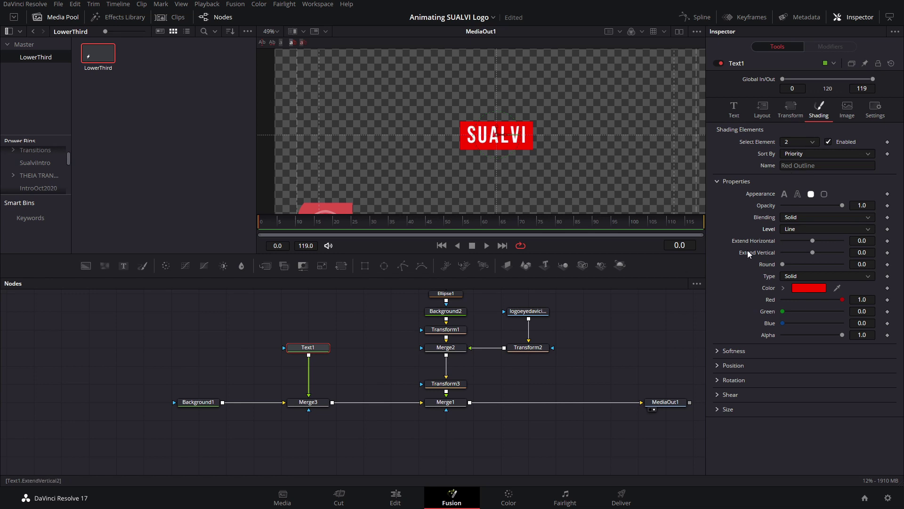
- Offset element 2's red box to X -0.111 and set its Extend Horizontal to about 1.59
left_click_drag(816, 243, 756, 239)
left_click(718, 367)
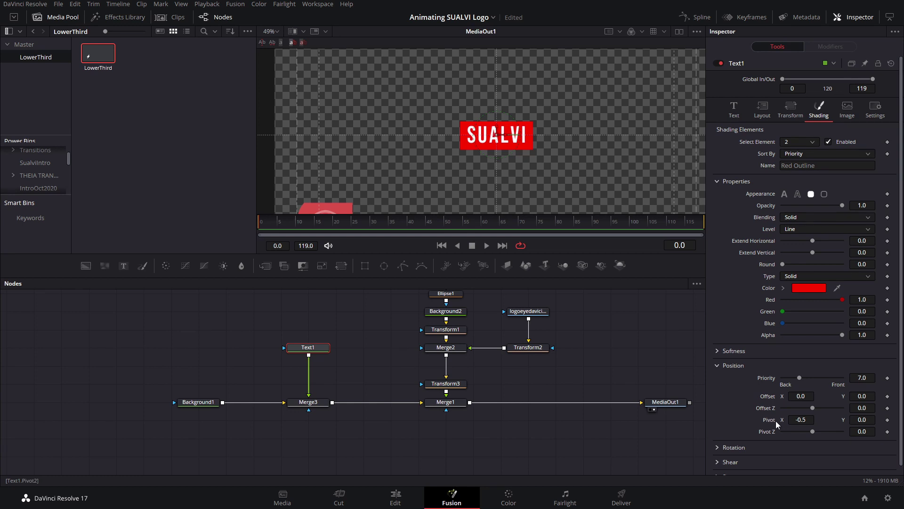
scroll(828, 213, "down", 1)
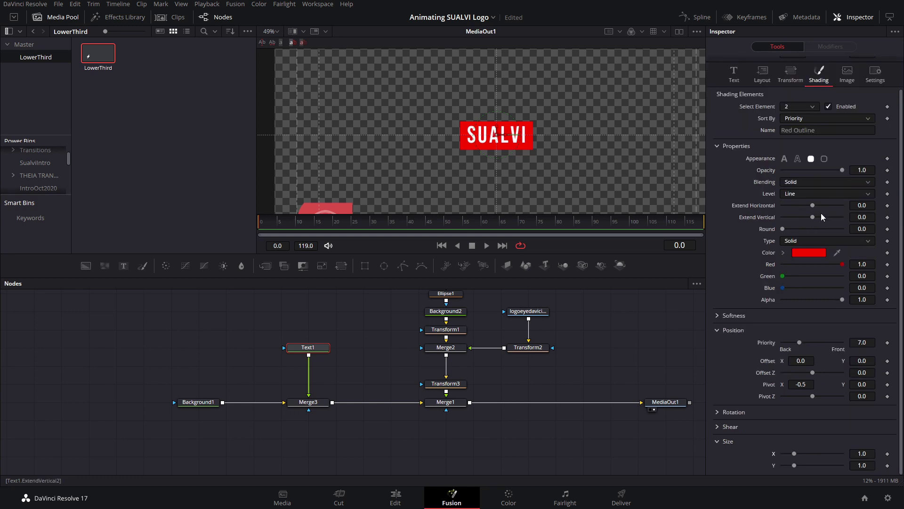
left_click_drag(809, 205, 779, 212)
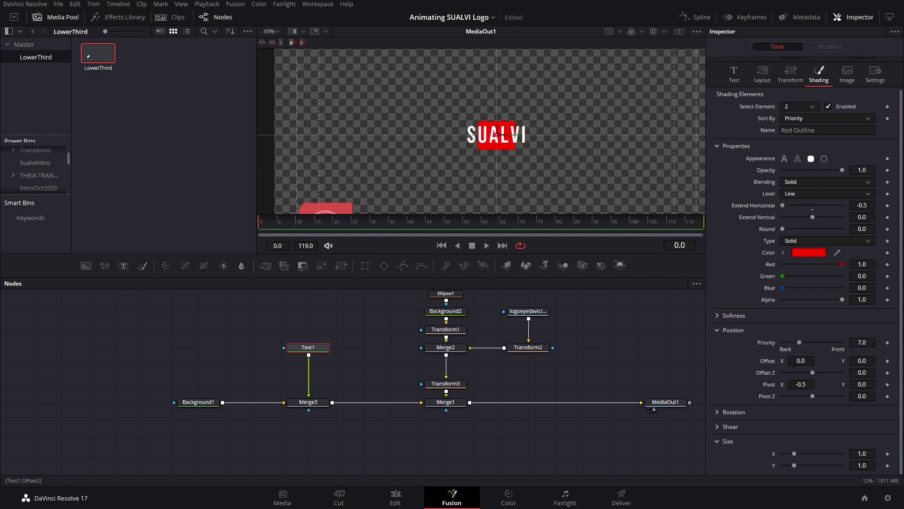
left_click_drag(802, 361, 790, 361)
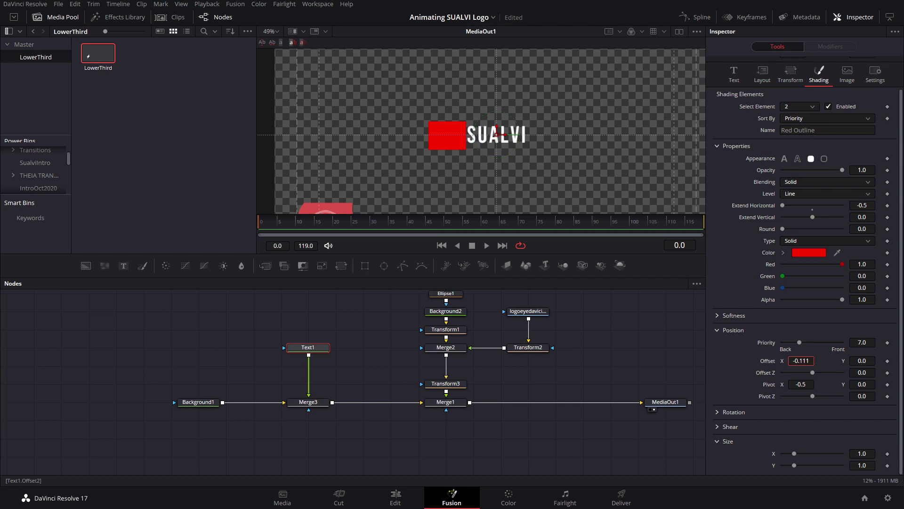
left_click_drag(782, 208, 836, 212)
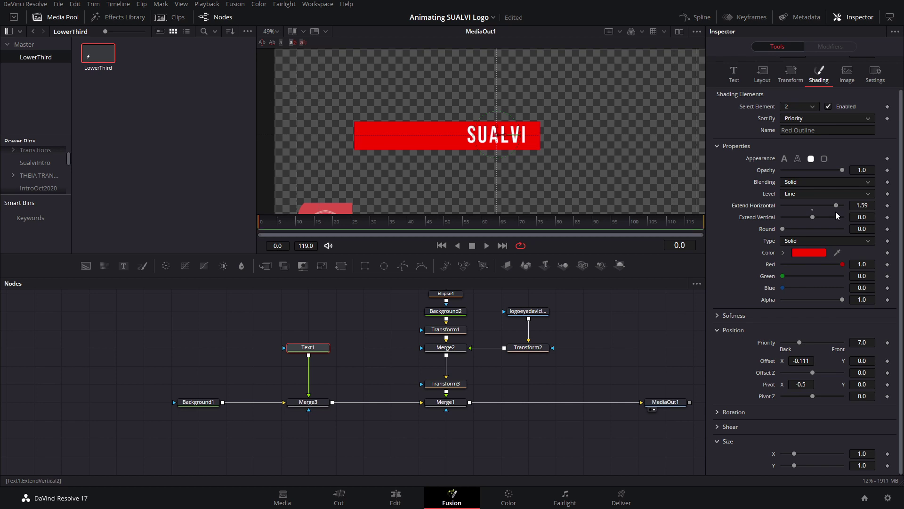
- Set Text1's horizontal anchor to left
scroll(835, 211, "up", 1)
left_click(737, 112)
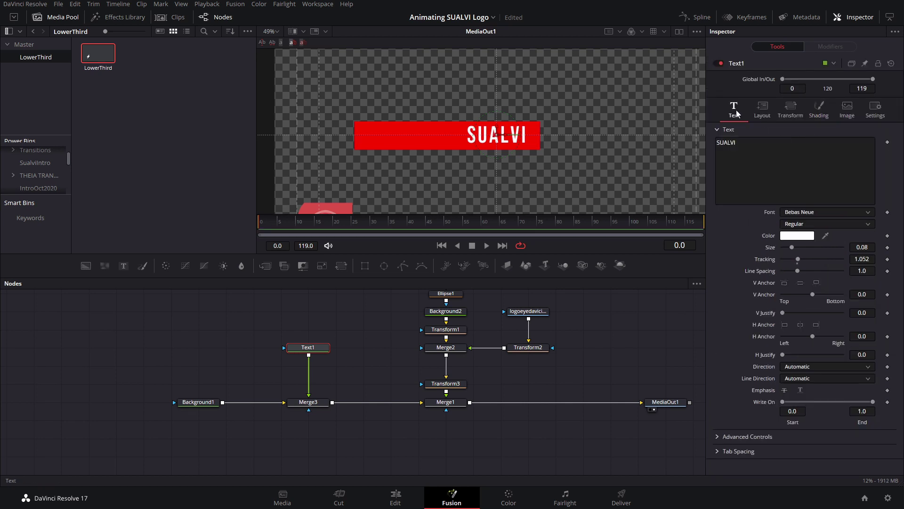
left_click(784, 325)
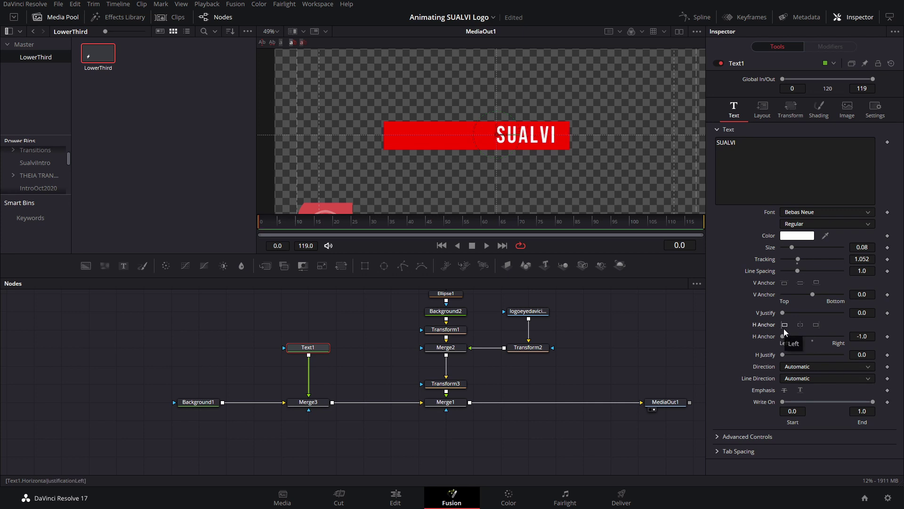
- Set element 2's Extend Horizontal to 1.33 and Round to 0.063, and move the title directly beside the eye logo
left_click(820, 111)
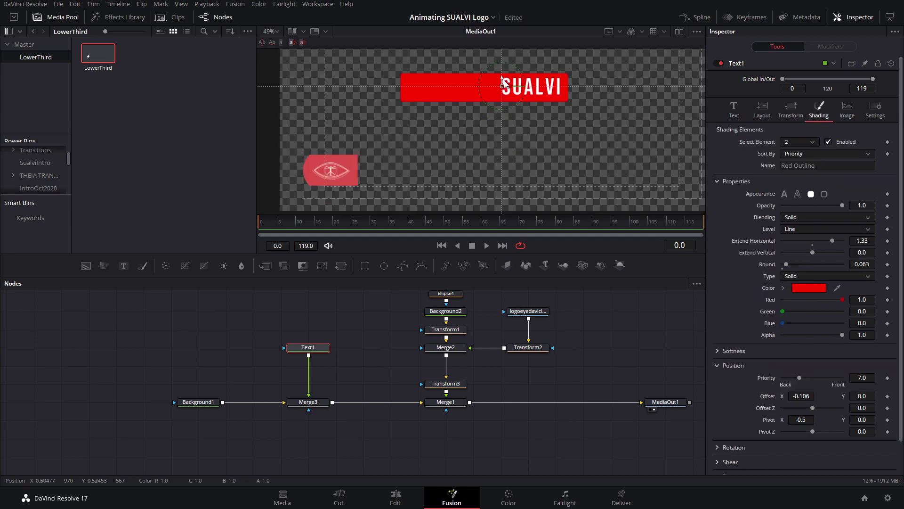
left_click_drag(503, 86, 376, 173)
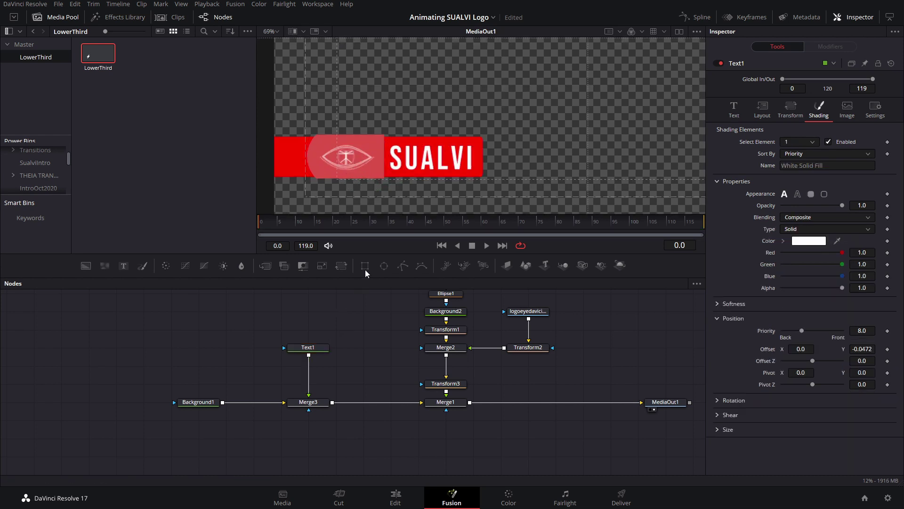
- Mask Text1 with an inverted rectangle centered at about X -0.075, Y 0.207, its edge meeting the logo shape's straight edge
left_click(365, 266)
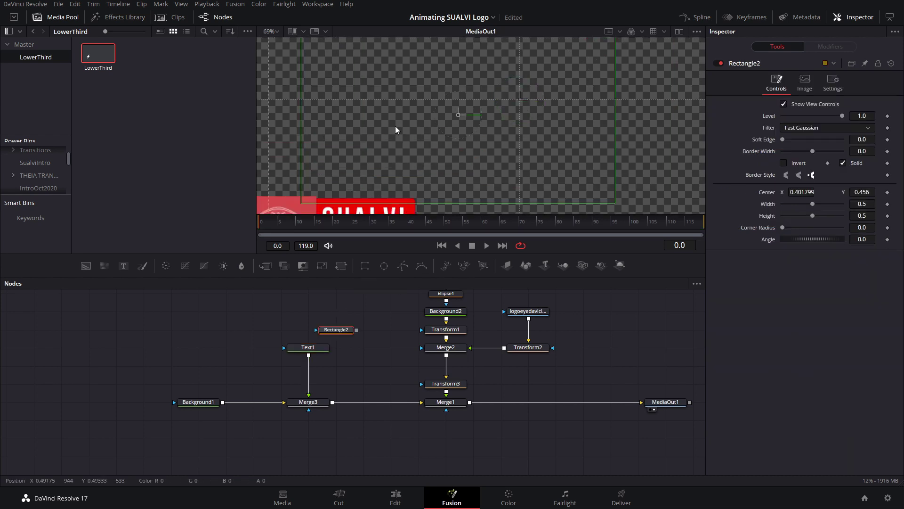
left_click_drag(479, 71, 338, 120)
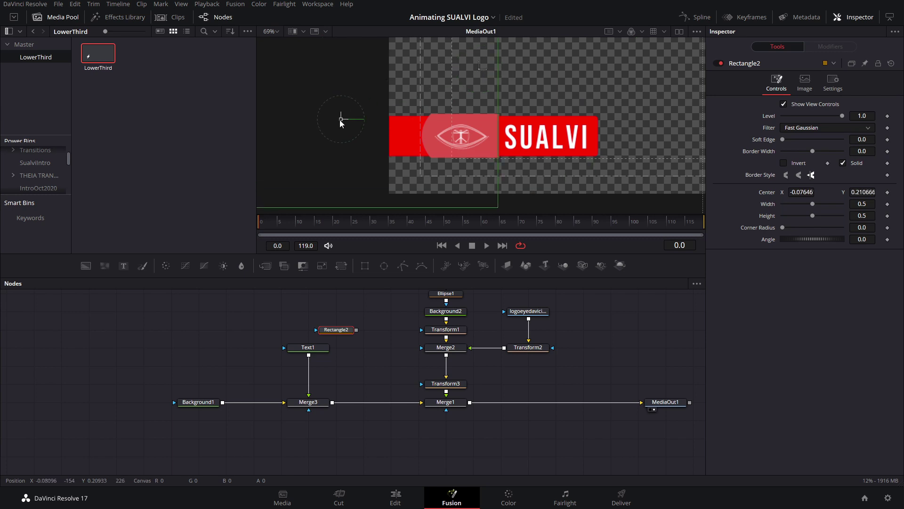
scroll(493, 137, "up", 5)
mouse_move(803, 194)
left_mouse_down()
mouse_move(788, 194)
mouse_move(797, 194)
left_mouse_up()
scroll(540, 136, "down", 7)
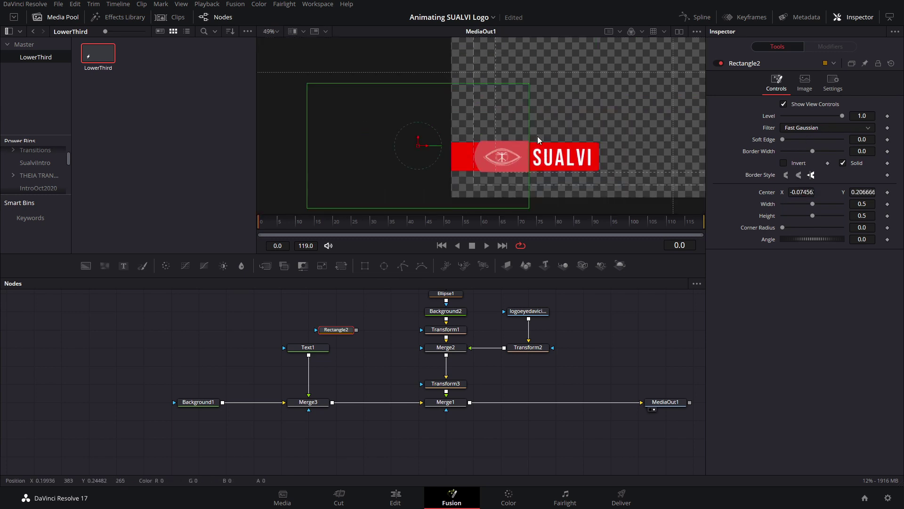
left_click_drag(329, 349, 321, 350)
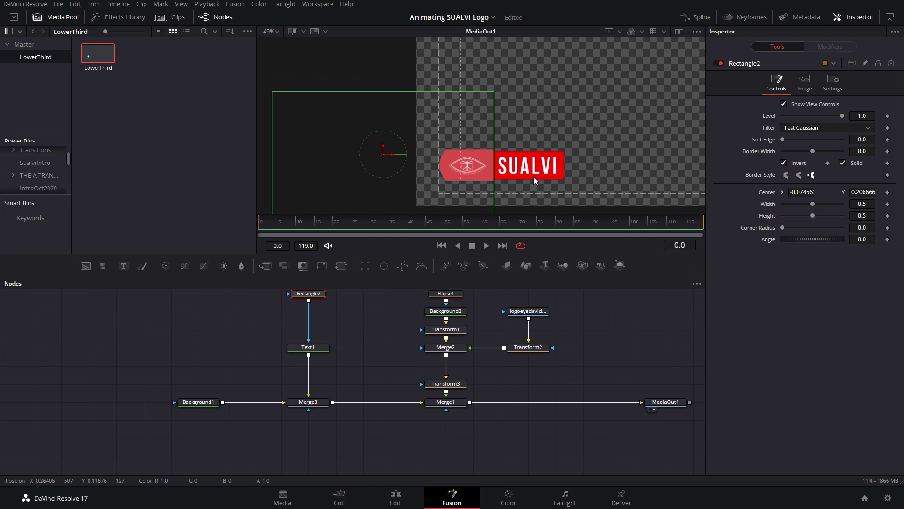
scroll(533, 177, "up", 3)
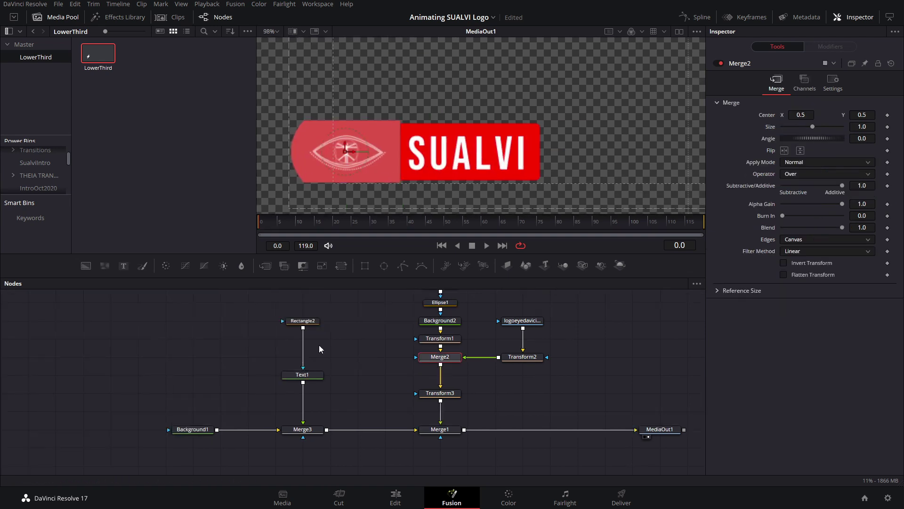
- Enable Text1's shading element 3 as a black filled border with Solid blending and its level set to Line
left_click(311, 375)
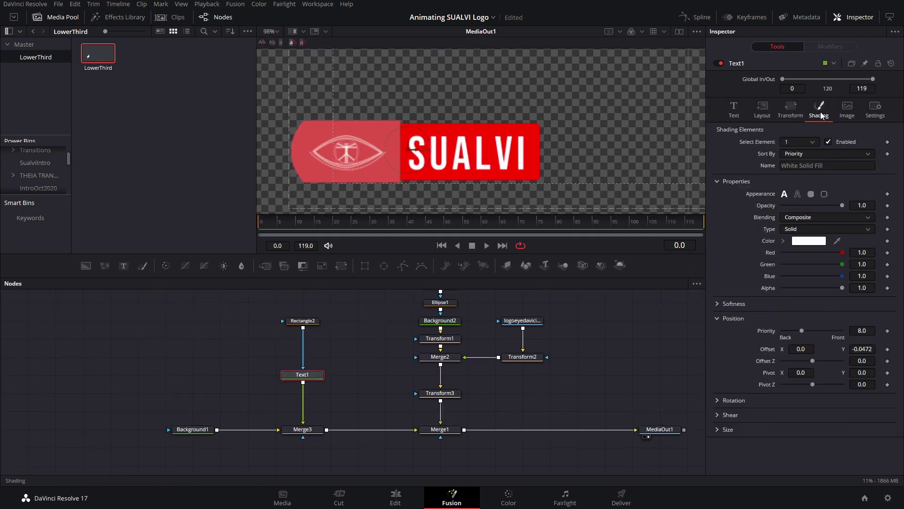
left_click(799, 141)
left_click(807, 174)
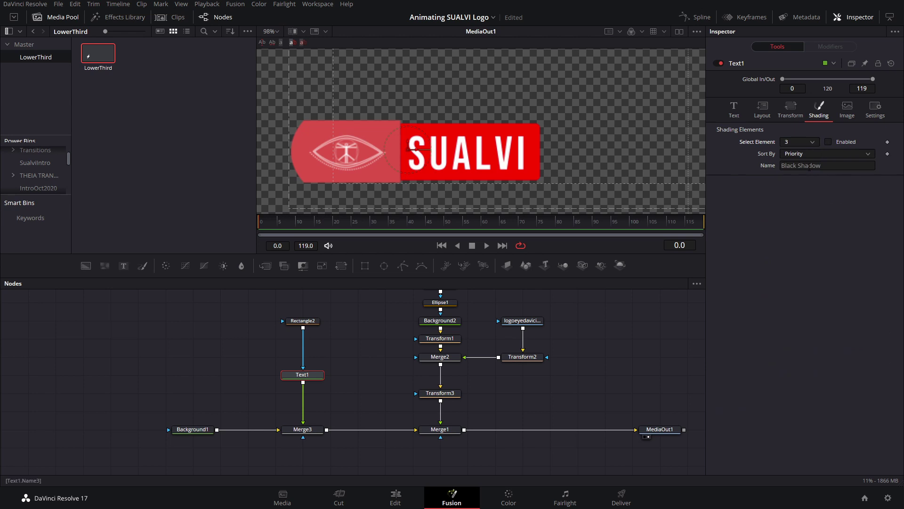
left_click(828, 142)
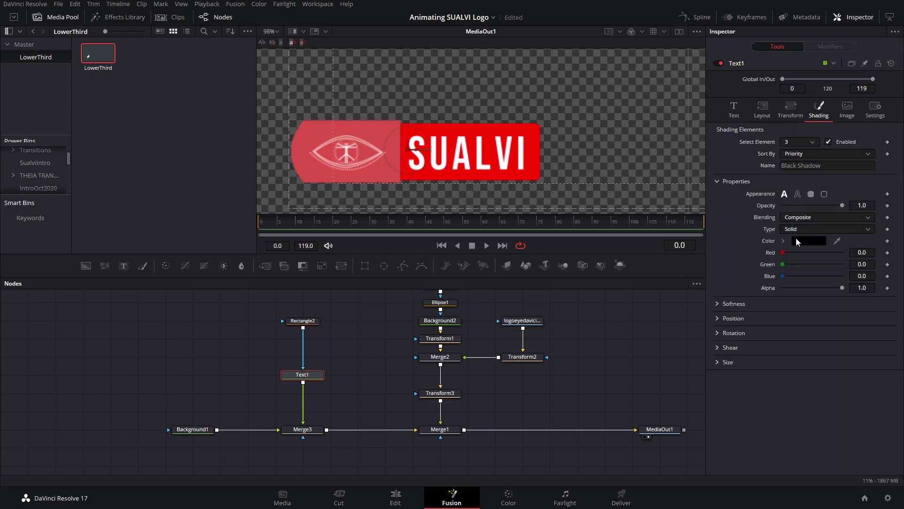
left_click(812, 217)
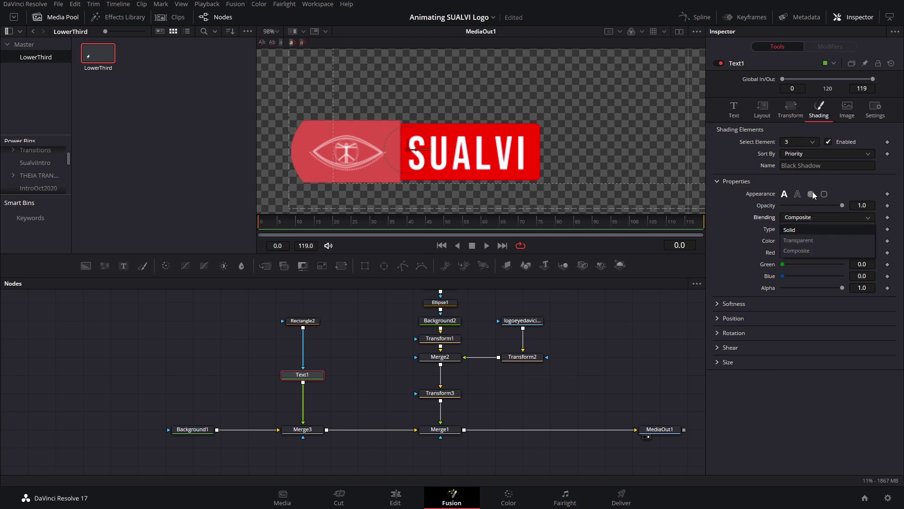
left_click(811, 193)
left_click(803, 228)
left_click(802, 233)
left_click(794, 251)
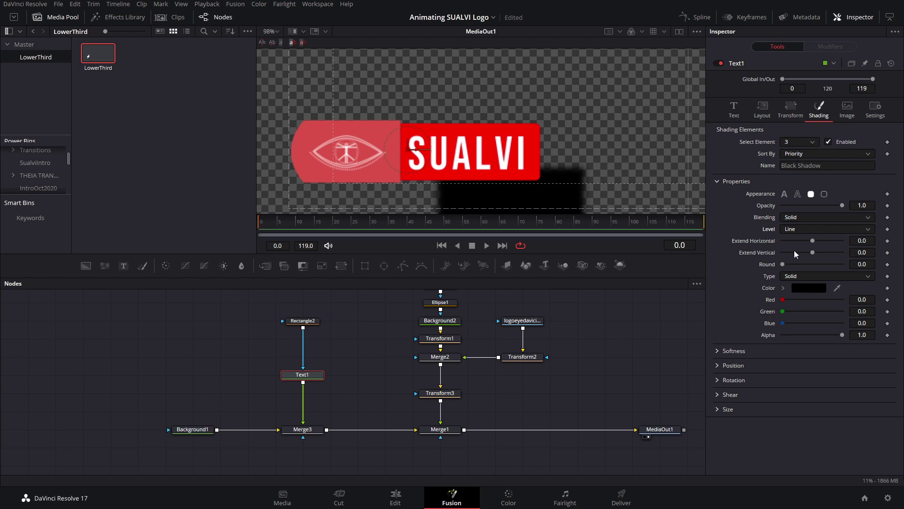
- Set element 3's position offset to 0 in both X and Y
left_click(718, 366)
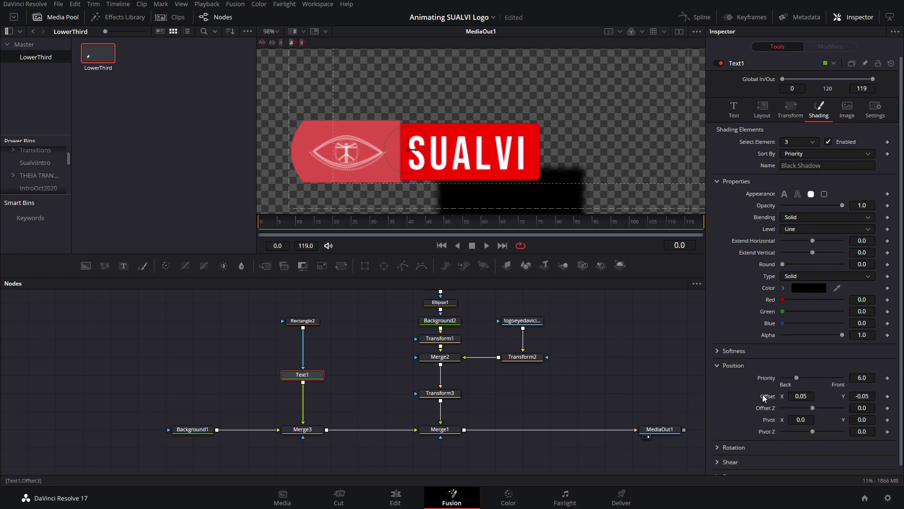
left_click(795, 394)
left_click(800, 395)
type("0")
key("Tab")
type("0")
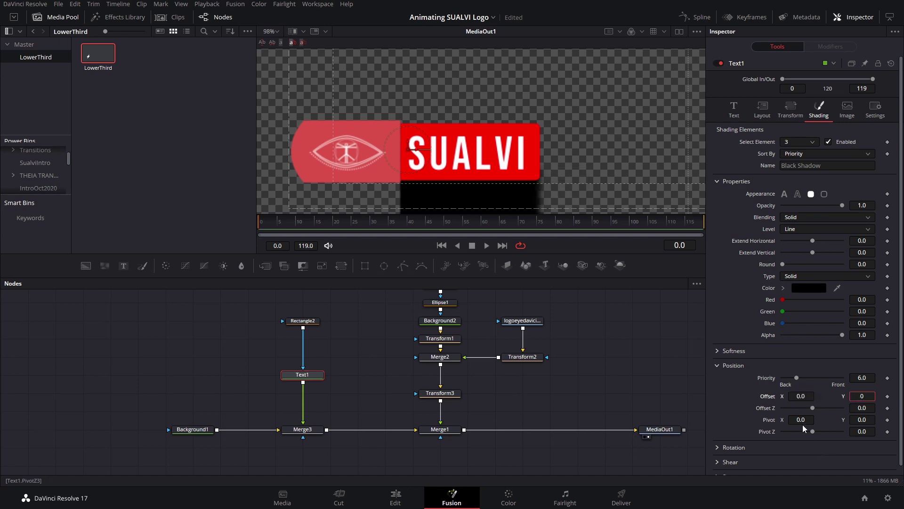
left_click(742, 415)
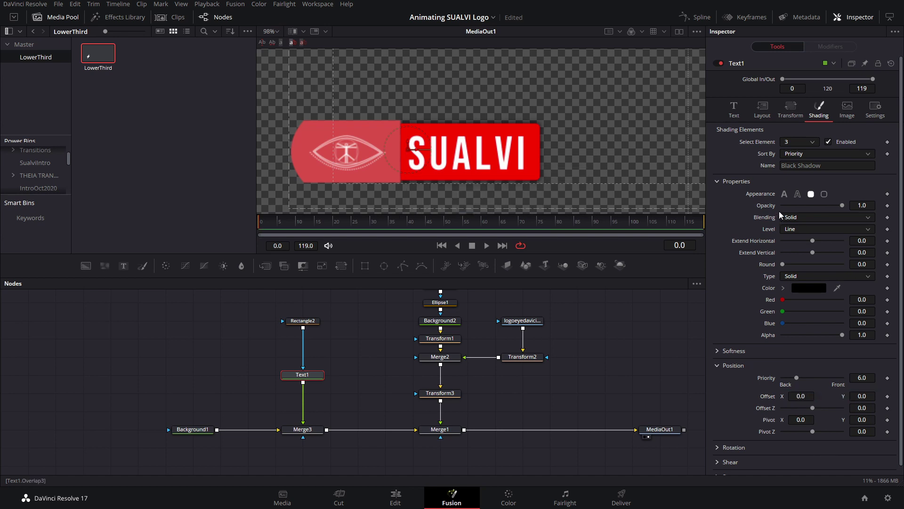
- Set element 3's priority to 7 to bring the black box in front of the red one
left_click(858, 377)
key("Return")
left_click_drag(786, 378, 804, 383)
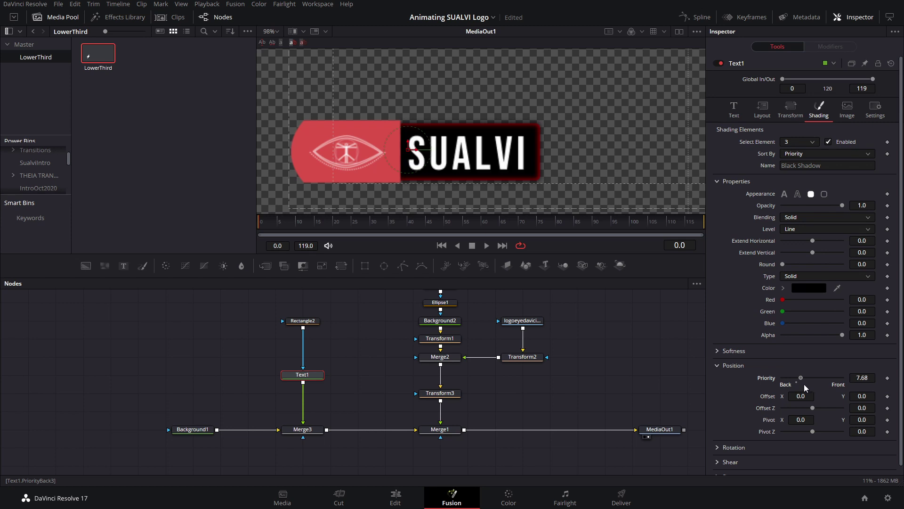
left_click(860, 377)
type("7")
key("Return")
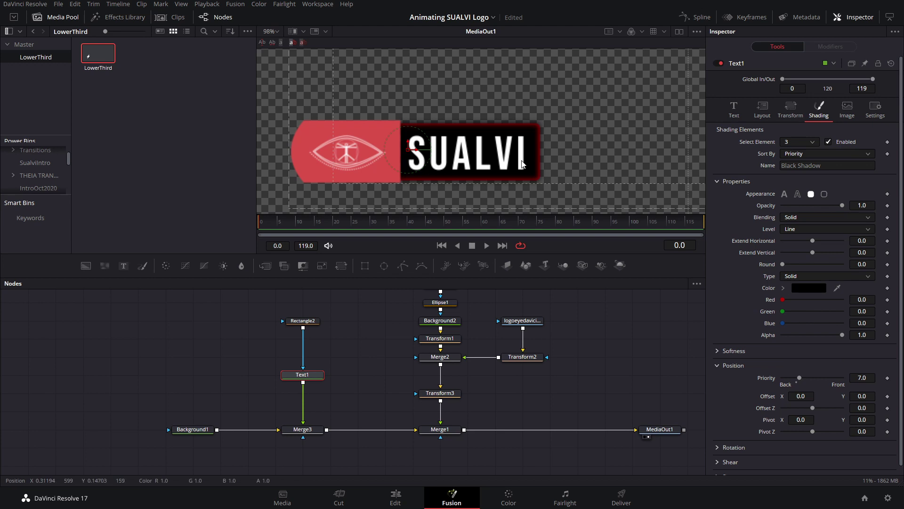
- Set element 3's X and Y softness to 0, its Round to 0.063 and its Extend Horizontal to about -0.055
scroll(745, 299, "down", 1)
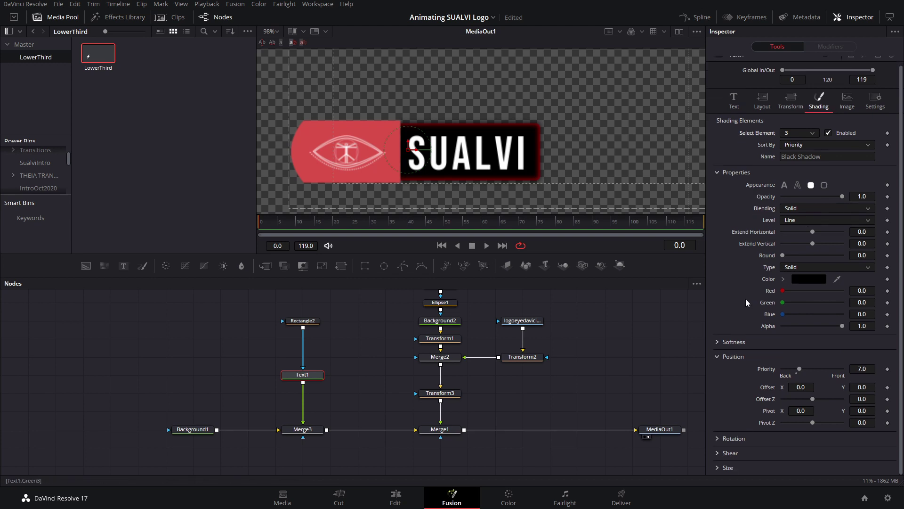
left_click(717, 342)
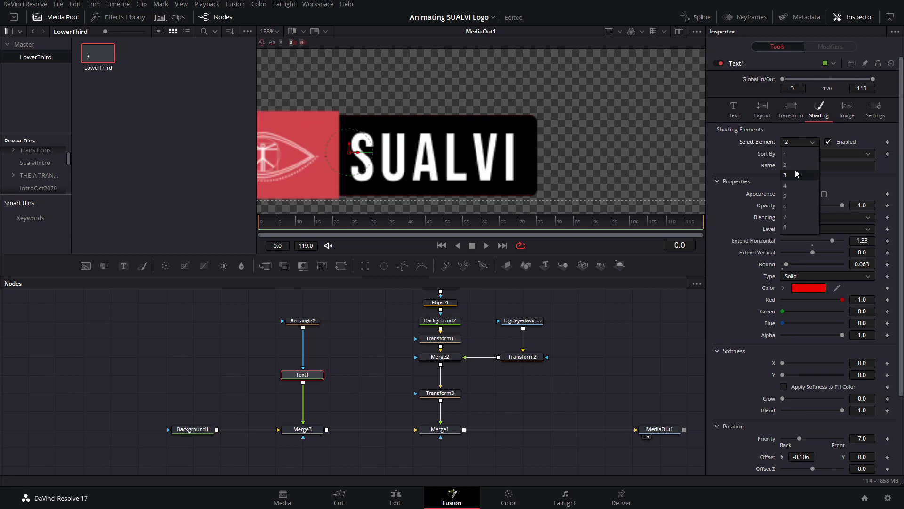
mouse_move(813, 238)
left_mouse_down()
mouse_move(776, 247)
mouse_move(810, 251)
left_mouse_up()
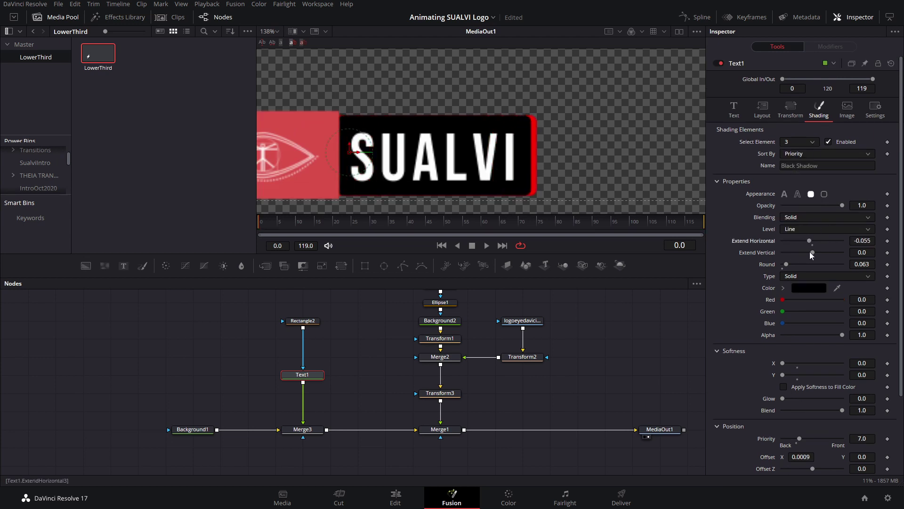
- Offset element 3's black box to about X -0.158 and extend it horizontally to about 1.9, leaving a red strip at the end
scroll(812, 210, "down", 2)
left_click_drag(801, 417, 758, 418)
left_click_drag(818, 201, 838, 213)
scroll(543, 151, "down", 2)
left_click_drag(574, 140, 549, 154)
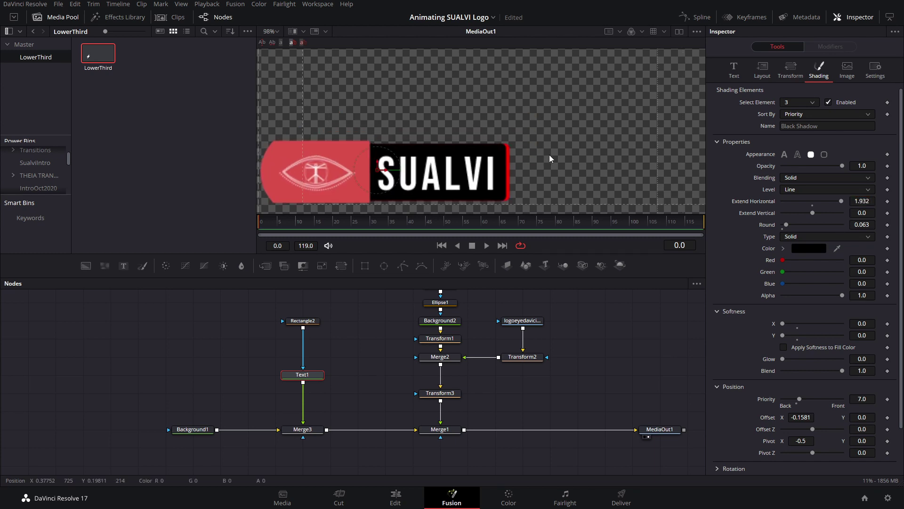
left_click_drag(861, 201, 850, 201)
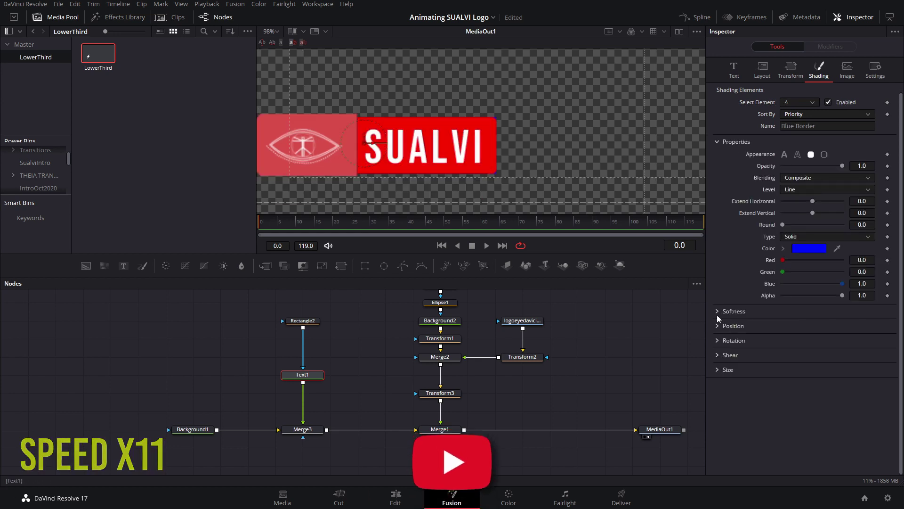
- Fit shading element 4's box with Priority 8, X offset about -0.088, Extend Horizontal about 0.98 and Round 0.063
left_click(718, 314)
left_click(717, 386)
scroll(801, 330, "down", 2)
left_click_drag(794, 368, 801, 369)
left_click_drag(801, 387, 781, 387)
left_click_drag(812, 171, 827, 171)
left_click_drag(782, 195, 786, 195)
- Color element 4 purple, with red about 0.447, green about 0.047 and blue about 0.729
left_click(808, 218)
left_click(346, 306)
left_click(332, 306)
left_click(560, 342)
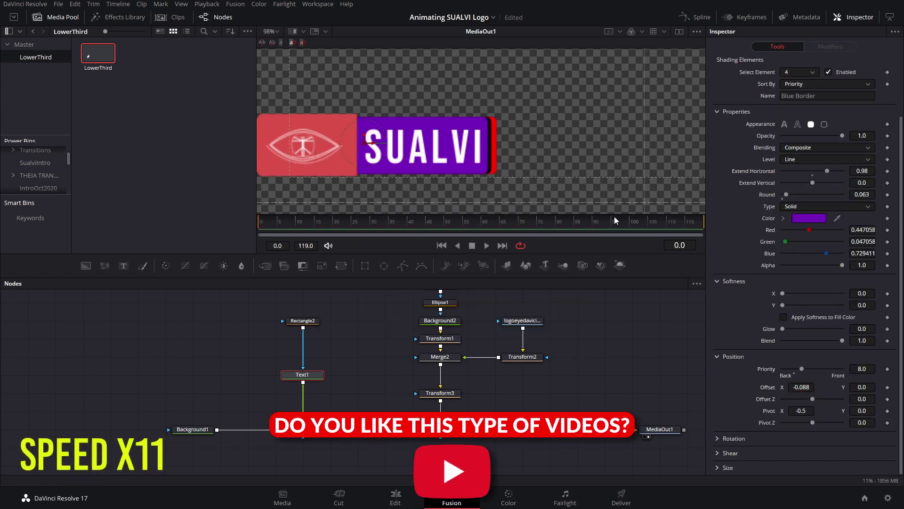
- Fine-tune the horizontal extension of elements 4 and 3 to leave thin black and red strips at the bar's end
left_click_drag(827, 171, 827, 171)
scroll(763, 198, "up", 2)
left_click(790, 140)
left_click(790, 174)
scroll(875, 321, "down", 5)
scroll(869, 263, "up", 3)
left_click_drag(855, 201, 863, 203)
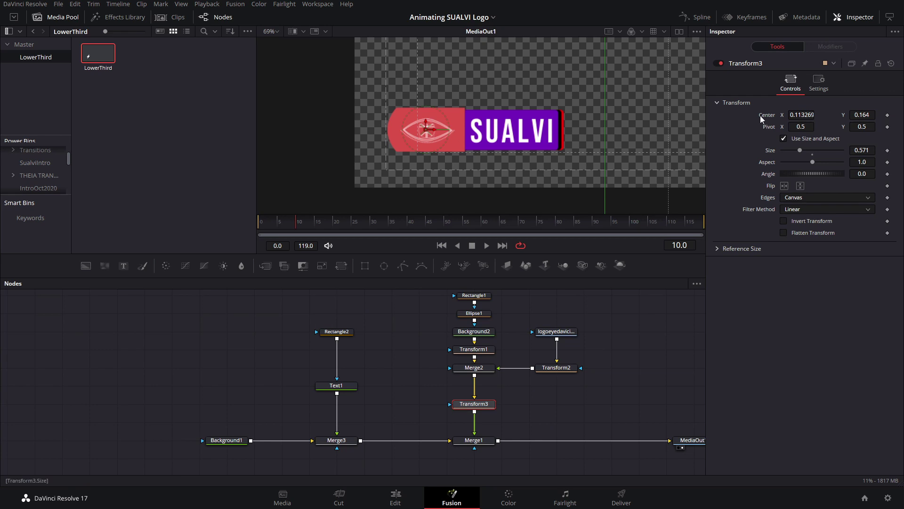
- Keyframe Transform3's Center at frame 10 and move it off-screen to X about -0.076 at frame 0
left_click(888, 116)
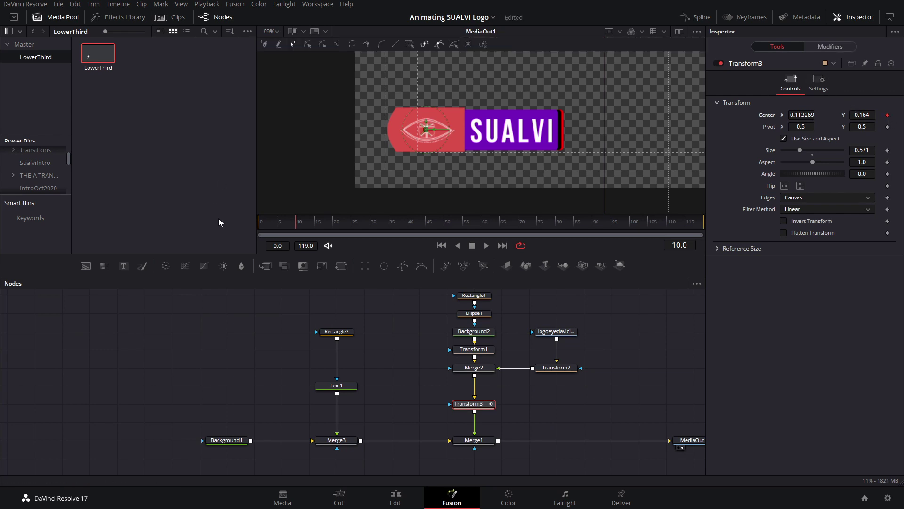
left_click_drag(277, 229, 253, 229)
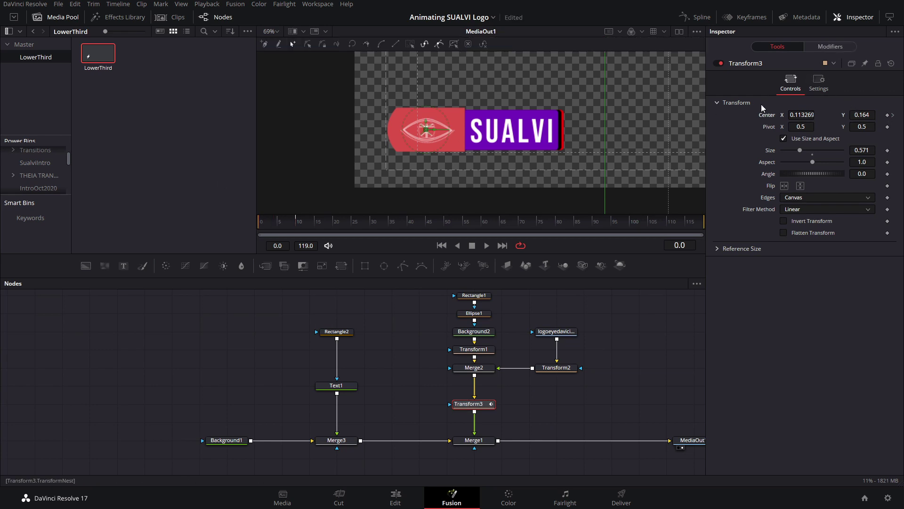
left_click_drag(800, 114, 689, 153)
left_click_drag(725, 114, 718, 114)
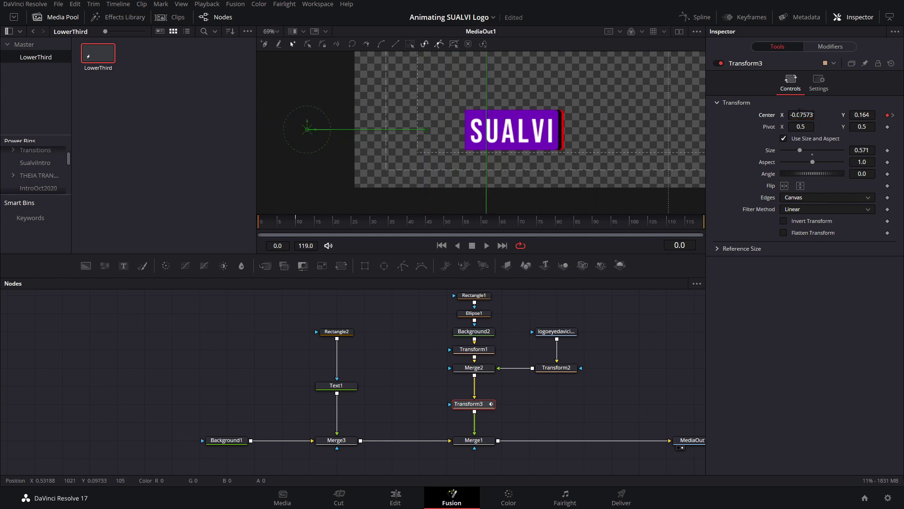
- Flatten both keyframes of Transform3's Displacement curve in the Spline editor for eased motion, and scrub through the slide-in
left_click(697, 17)
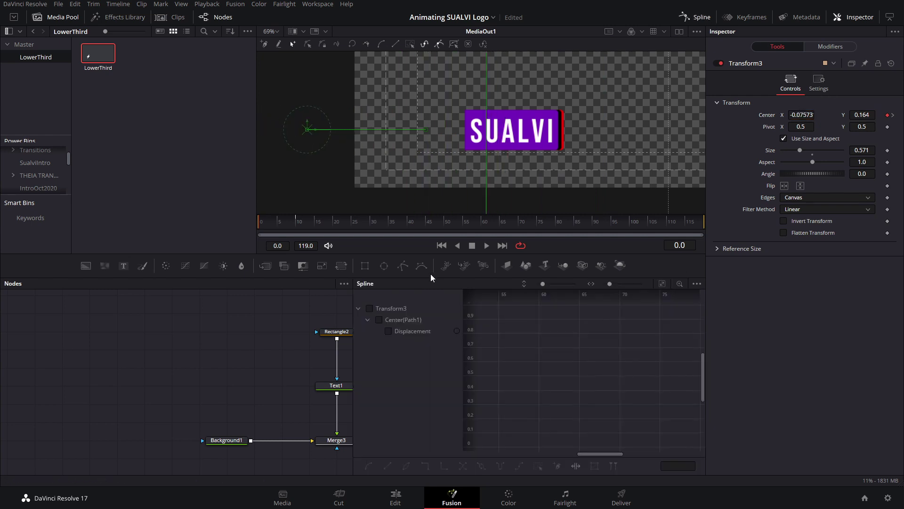
left_click(402, 312)
left_click_drag(639, 366, 706, 316)
key("ctrl+a")
key("f")
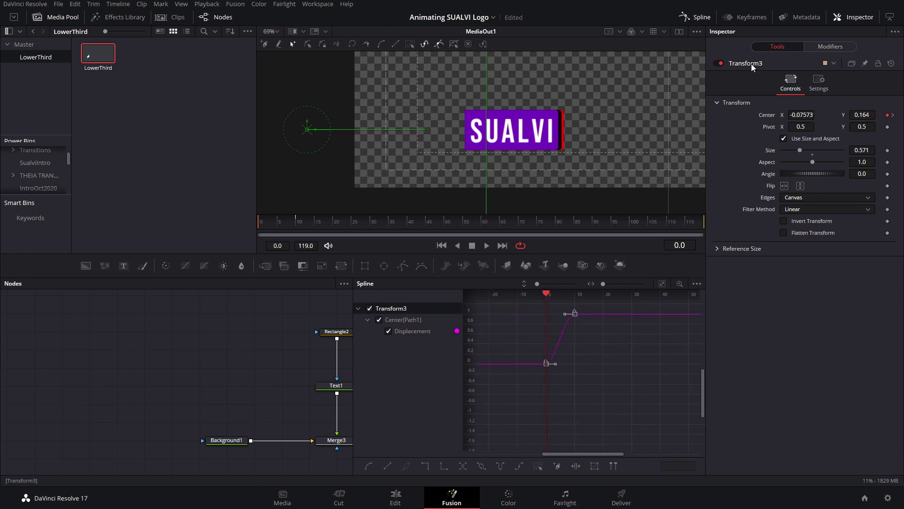
left_click(695, 17)
left_click(268, 226)
left_click_drag(268, 229, 300, 235)
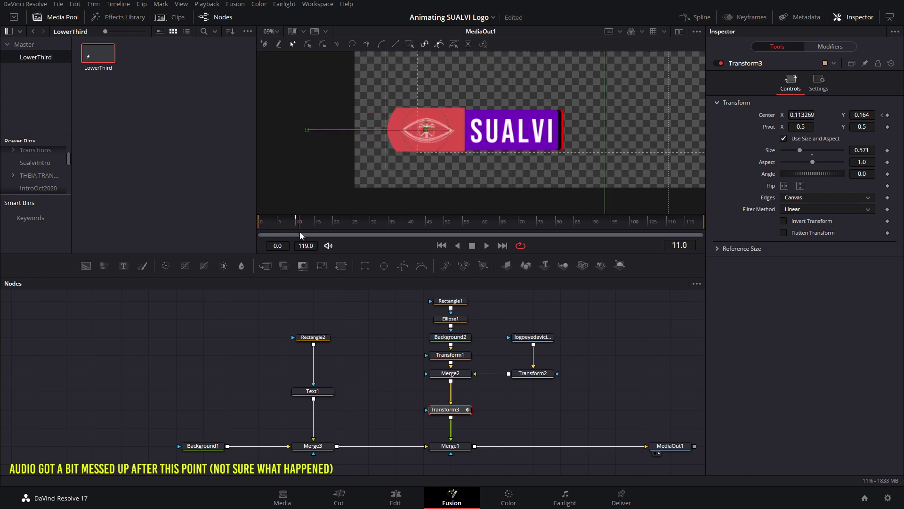
- Enable Motion Blur on Transform3 with a Shutter Angle of about 80
left_click(818, 84)
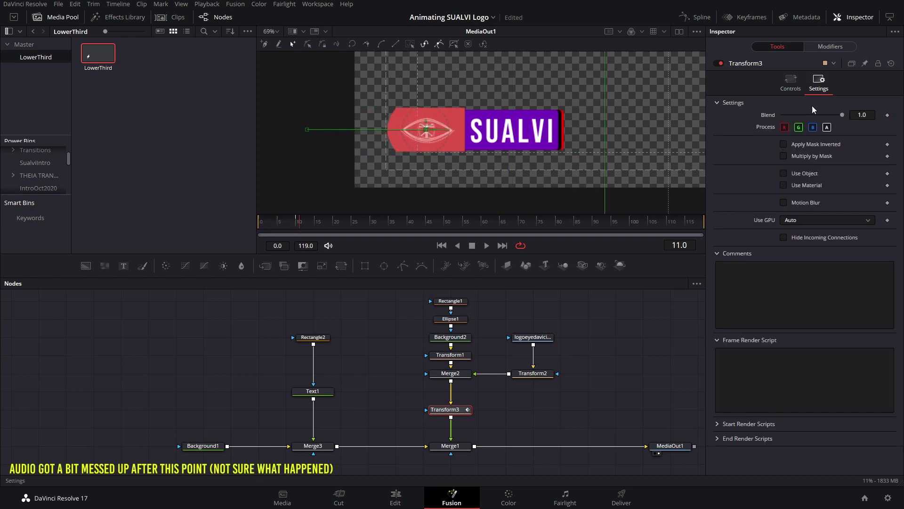
left_click(793, 202)
left_click_drag(793, 226, 789, 224)
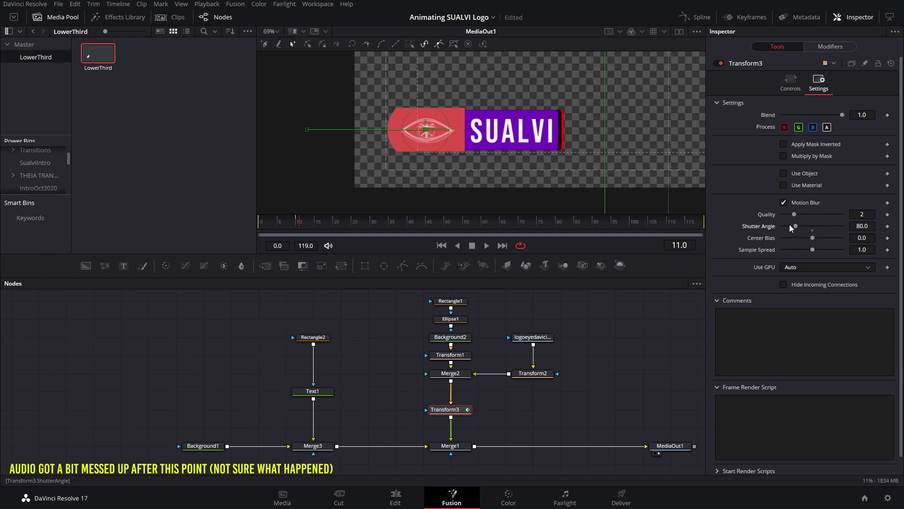
left_click(791, 83)
left_click(605, 383)
left_click(299, 226)
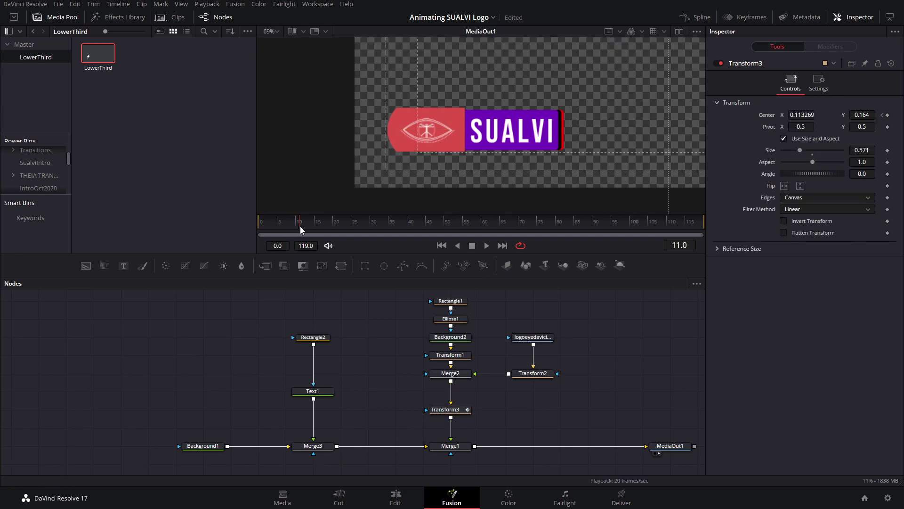
- Add Extend Horizontal keyframes at frame 10 to Text1's shading elements 2, 3 and 4
left_click(306, 393)
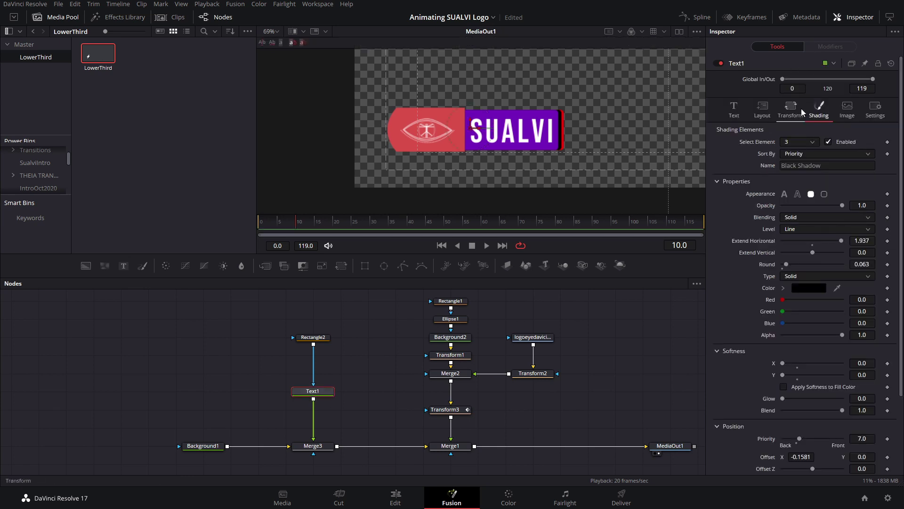
left_click(798, 142)
left_click(801, 162)
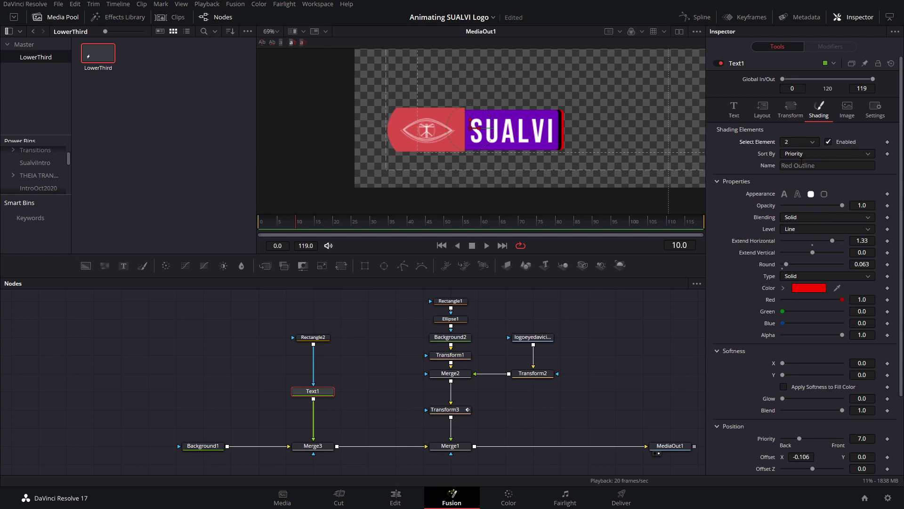
scroll(884, 150, "down", 3)
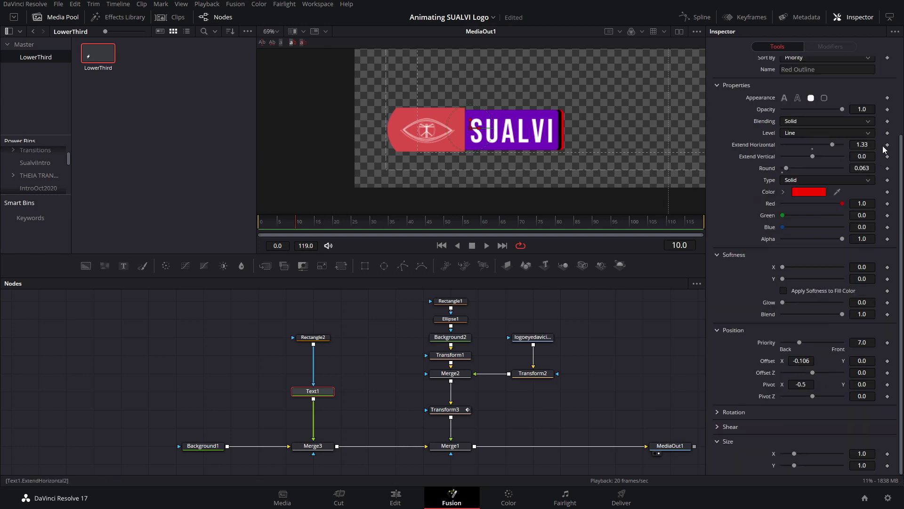
scroll(883, 150, "up", 2)
left_click(815, 104)
left_click(800, 132)
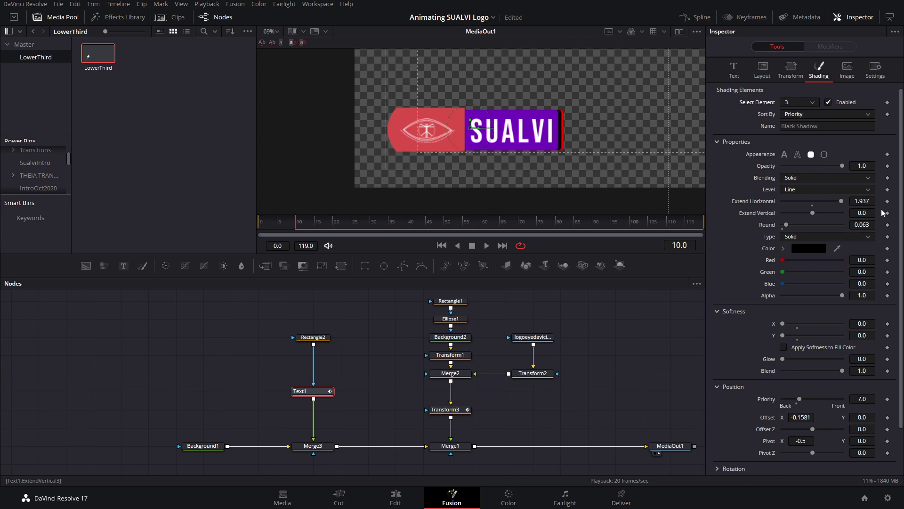
left_click(805, 102)
left_click(800, 143)
left_click(887, 201)
- Keyframe element 2's Extend Horizontal at frame 15, reduce it to about -0.094 at frame 10 and scrub through the result
left_click(801, 102)
left_click(795, 124)
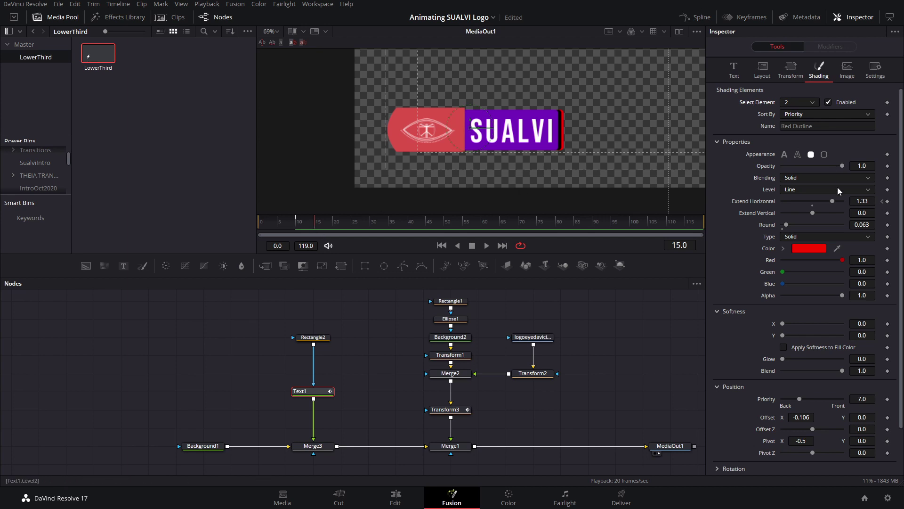
left_click(888, 201)
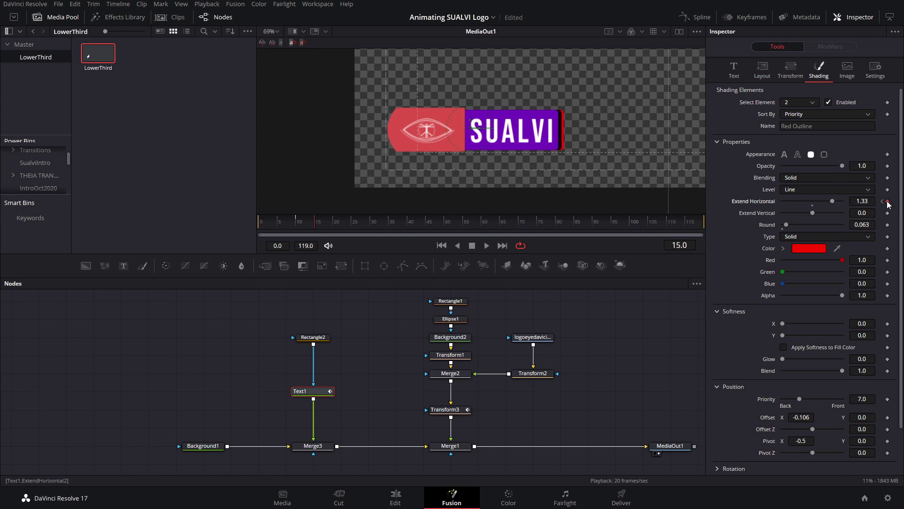
left_click(299, 227)
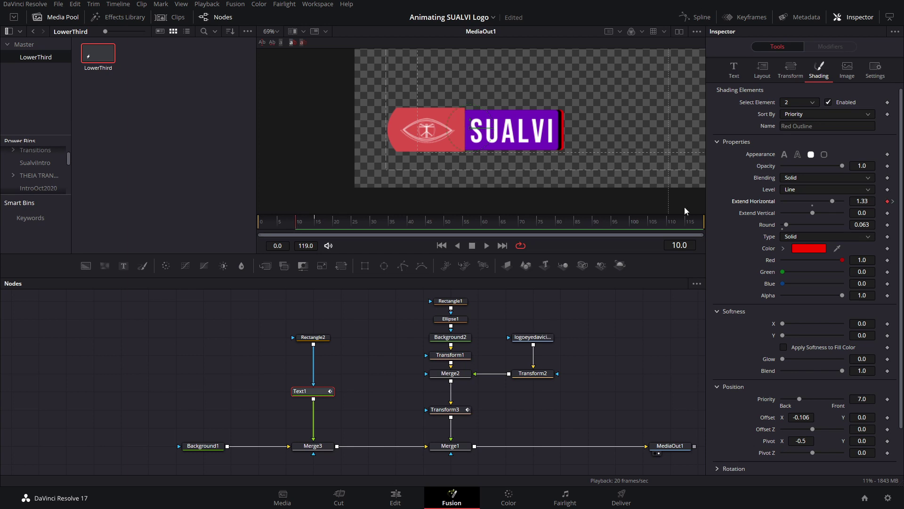
left_click_drag(832, 200, 806, 205)
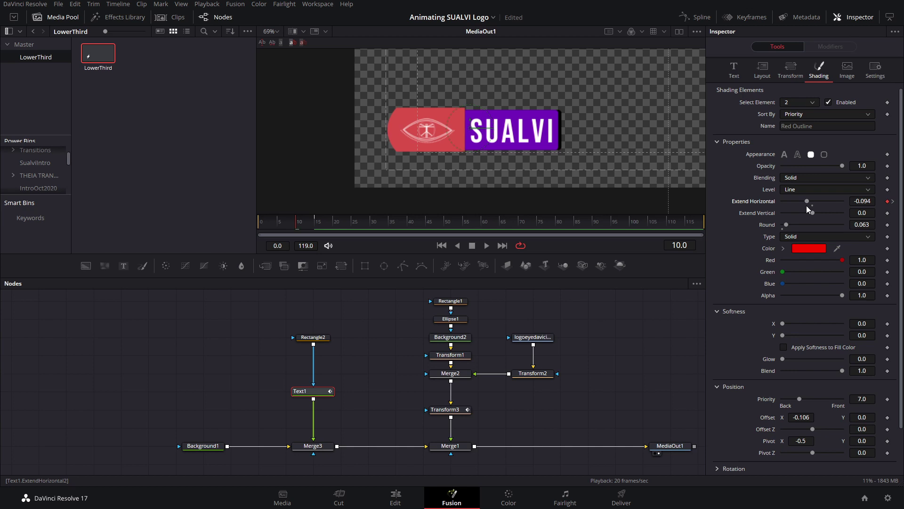
left_click_drag(317, 228, 330, 231)
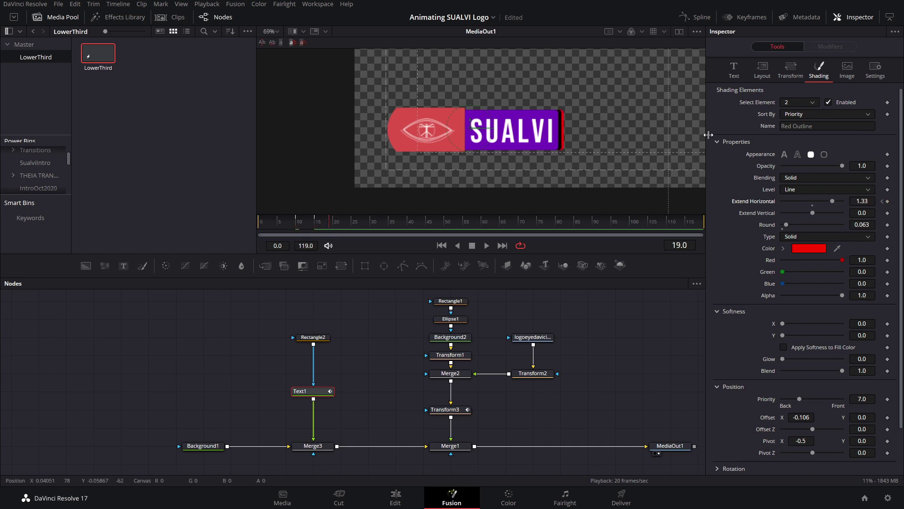
- Animate Extend Horizontal from about -0.031 for element 3 and -0.023 for element 4 at frame 10 to full width at frames 19 and 23
left_click(803, 102)
left_click(802, 135)
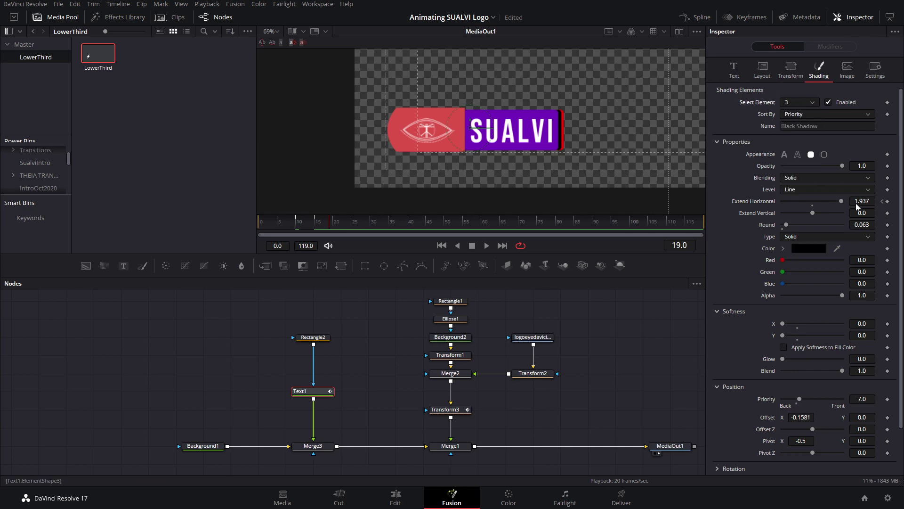
left_click(887, 201)
left_click(299, 227)
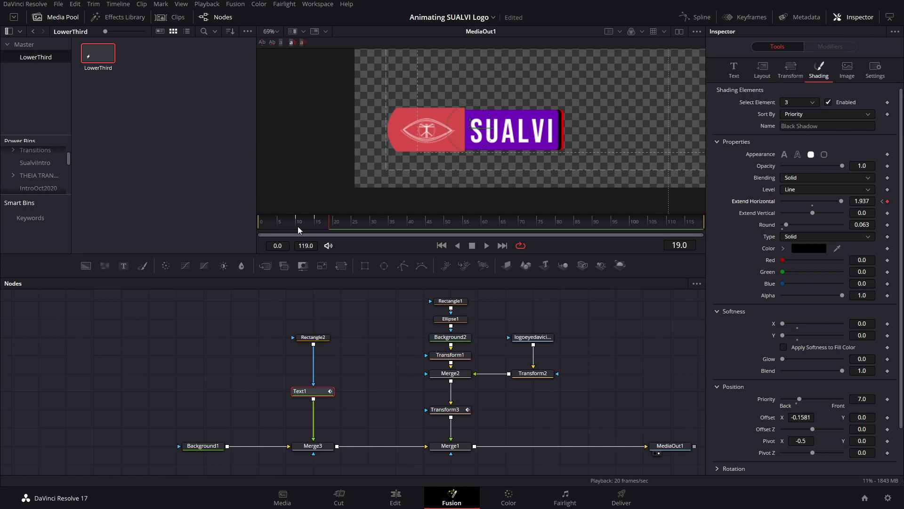
left_click_drag(842, 204, 811, 203)
left_click(799, 102)
left_click(800, 146)
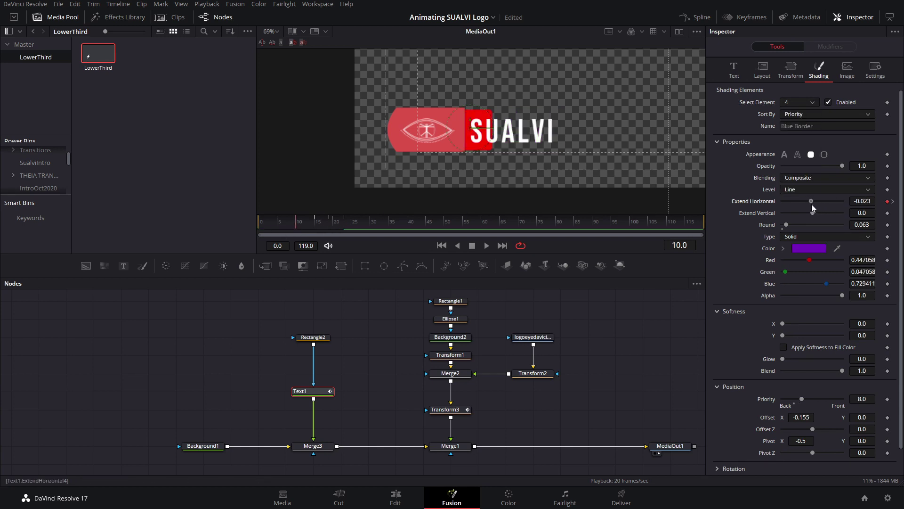
- Hide element 2's red box behind the logo at frame 10 with Extend Horizontal about -0.499 and Offset X about -0.117
left_click(812, 104)
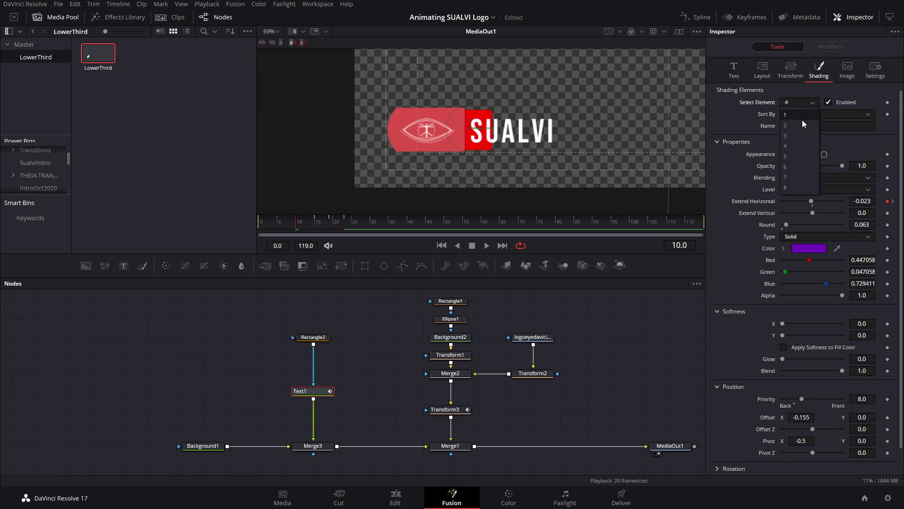
left_click(803, 128)
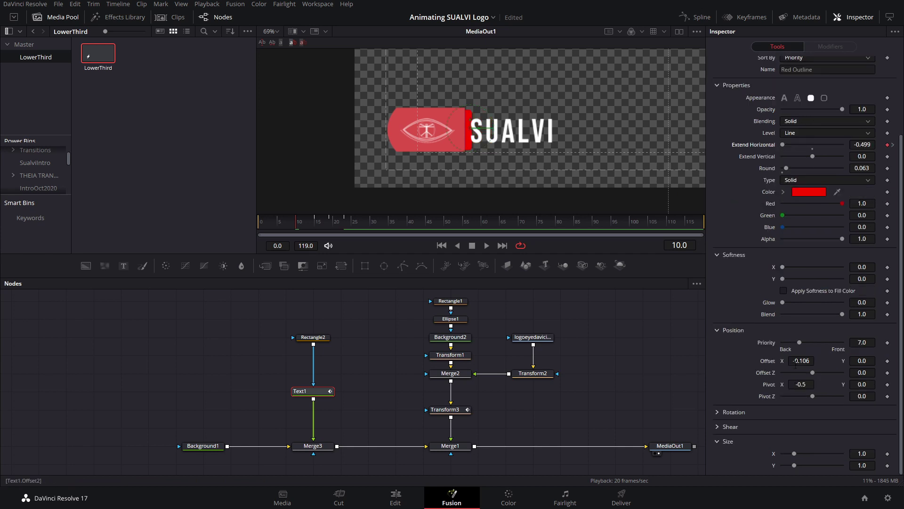
left_click_drag(801, 360, 795, 360)
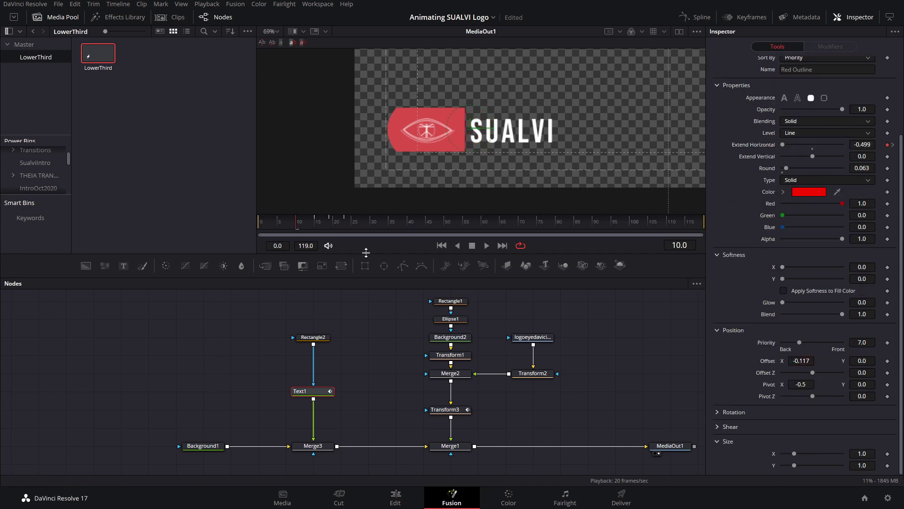
- Slightly increase element 2's Extend Horizontal at its frame 15 keyframe to widen the red box's end
left_click_drag(299, 230, 332, 228)
left_click(882, 145)
left_click_drag(861, 144, 865, 144)
left_click(329, 222)
left_click(882, 145)
left_click(346, 222)
left_click(329, 224)
- Fine-tune element 3's Extend Horizontal at its end keyframe at frame 19 and return to frame 10
scroll(807, 72, "up", 3)
left_click(799, 141)
left_click(799, 176)
left_click_drag(862, 241, 864, 240)
left_click_drag(334, 226, 295, 226)
- Keyframe element 1's Offset at about frame 27, and shift its X negative at frame 10 to hide the title behind the logo
left_click(812, 143)
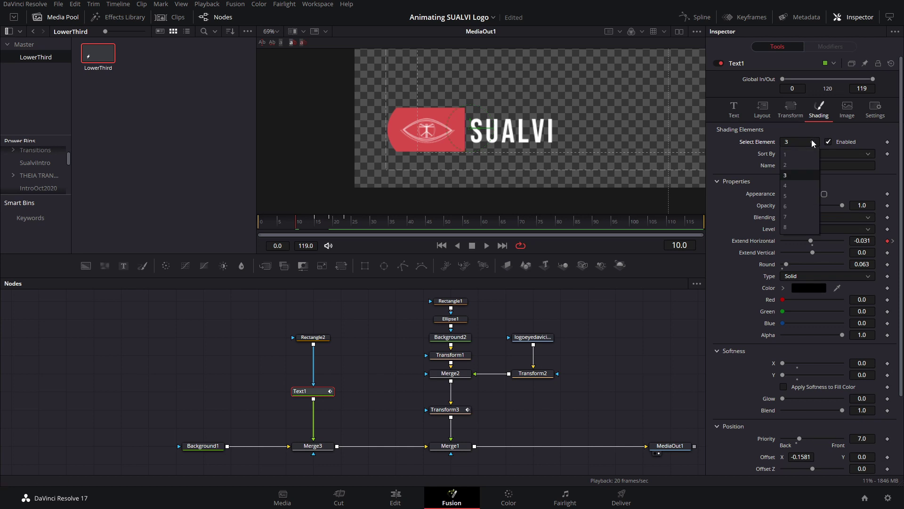
left_click(801, 154)
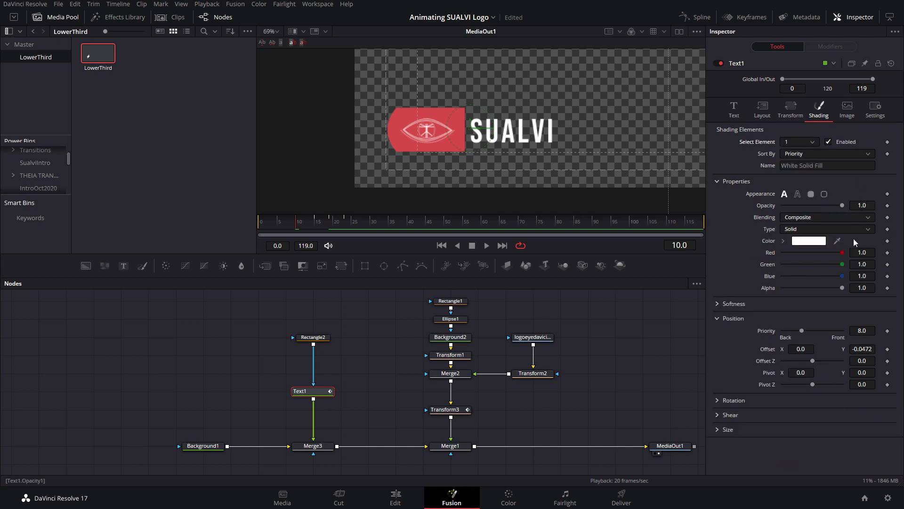
left_click(887, 349)
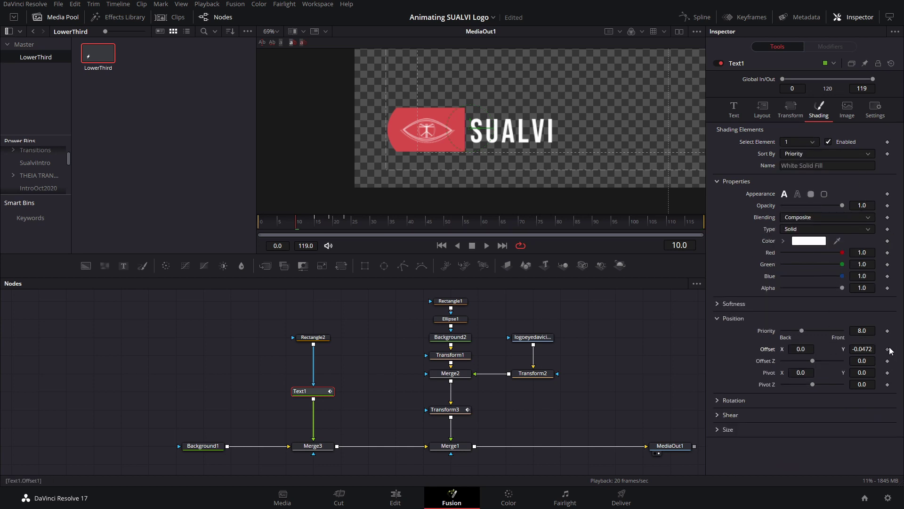
left_click(344, 228)
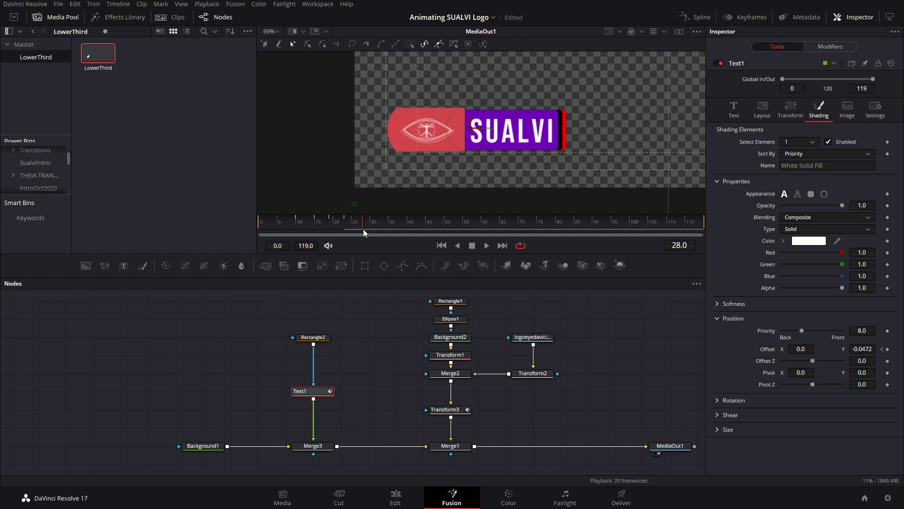
left_click(887, 349)
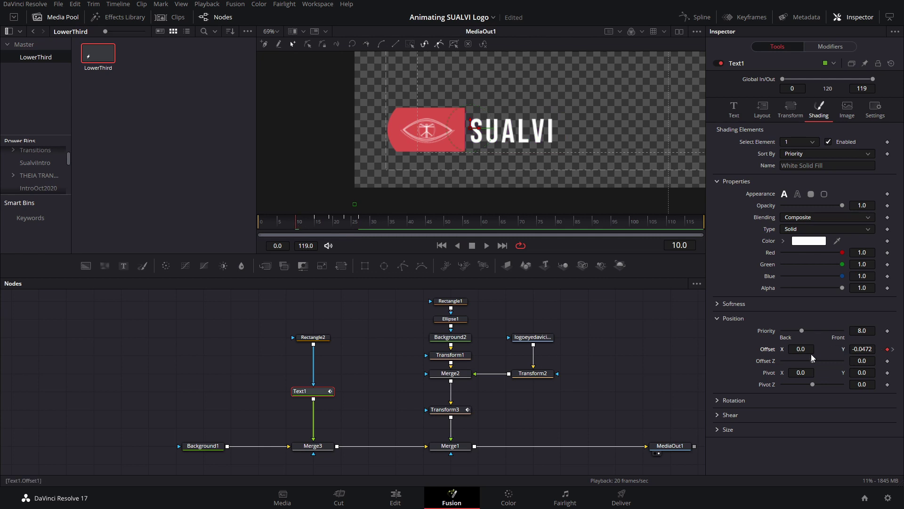
left_click_drag(801, 349, 702, 349)
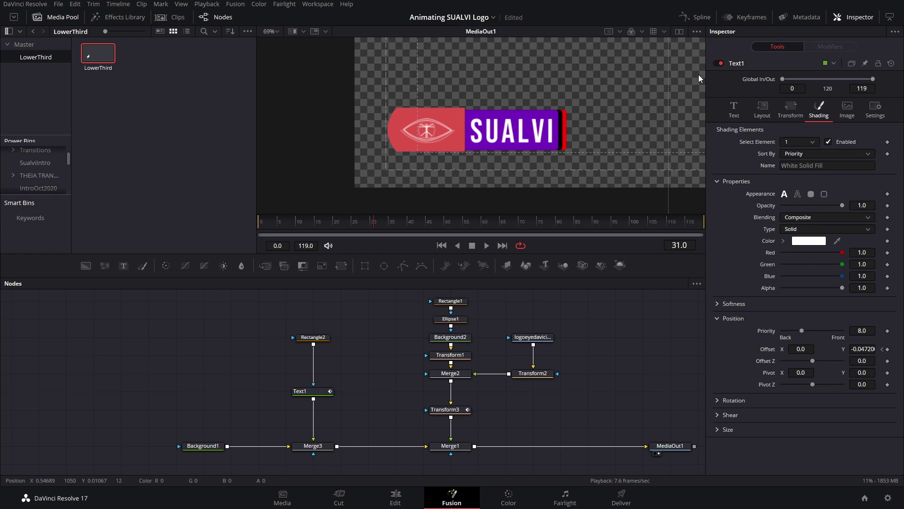
- Show Text1's Offset displacement and three Extend Horizontal curves together in the Spline editor
left_click(697, 18)
left_click(327, 390)
left_click(379, 353)
left_click(378, 365)
left_click(378, 319)
left_click(378, 342)
- Smooth all of Text1's keyframes, set Ease In to about 32.5 and Ease Out to 100, and preview the animation
left_click_drag(514, 375, 498, 386)
left_click_drag(666, 400, 620, 384)
key("ctrl+a")
key("shift+s")
key("t")
left_click_drag(597, 294, 691, 294)
key("space")
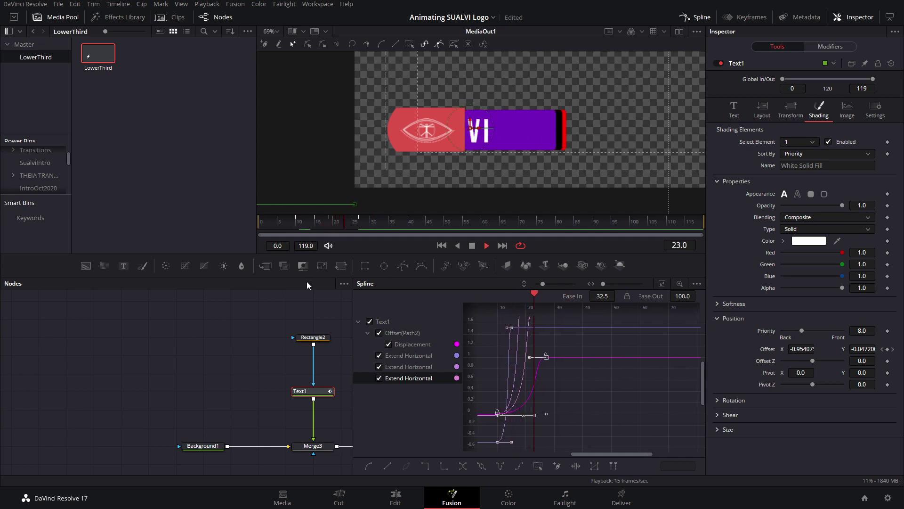
key("space")
- Raise Ease In to about 47.1 for Text1's keyframes and play the animation from frame 10
left_click_drag(593, 296, 598, 296)
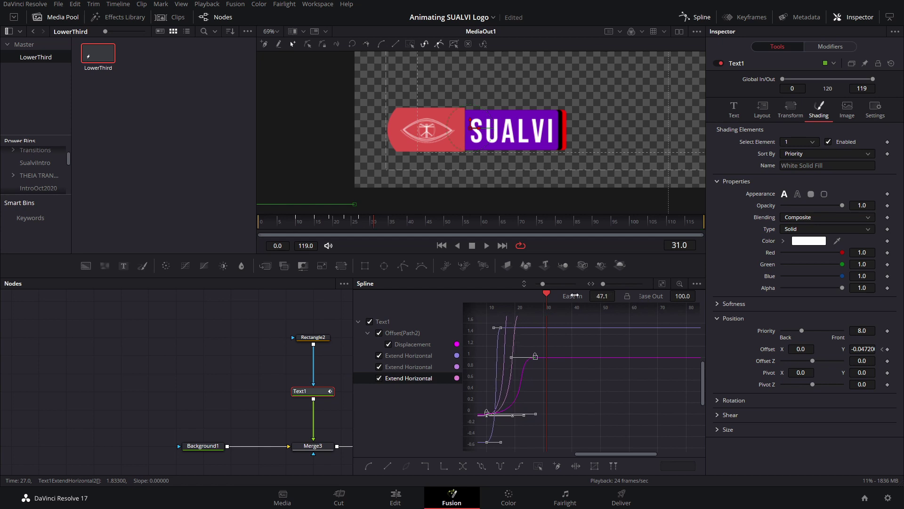
left_click(298, 224)
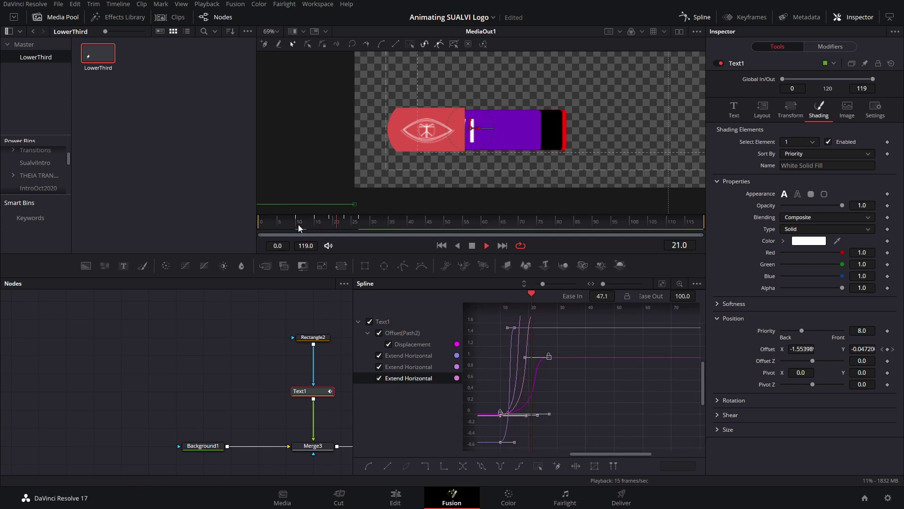
key("space")
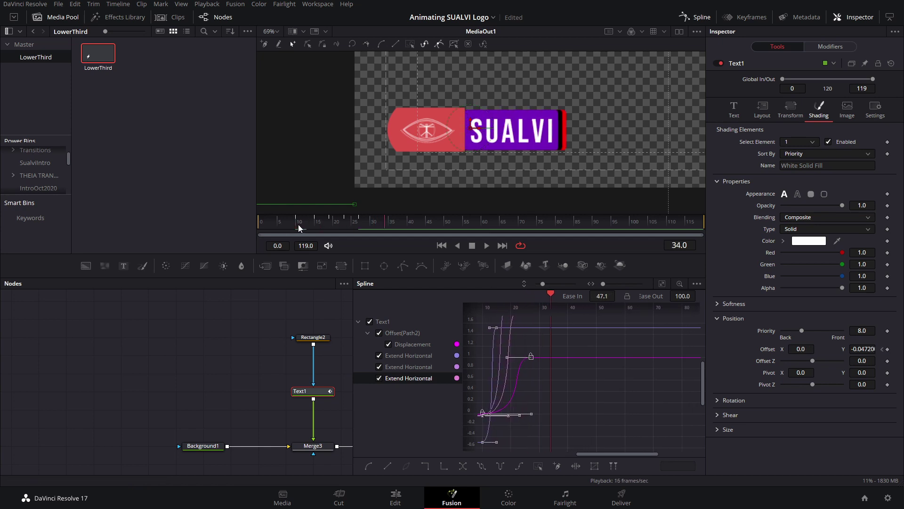
- Change Text1's Displacement curve colour to #89ff8d and deactivate the three Extend Horizontal curves in the Spline editor
left_click(735, 115)
left_click(874, 109)
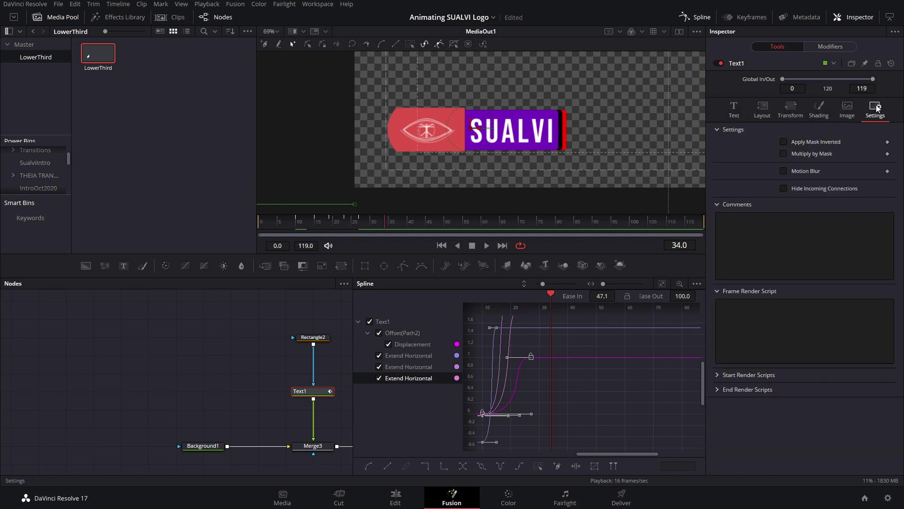
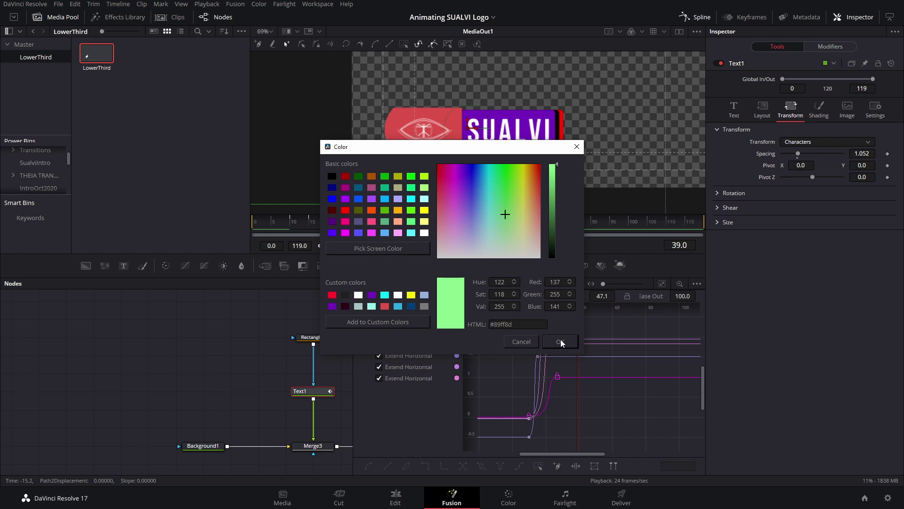
left_click(560, 342)
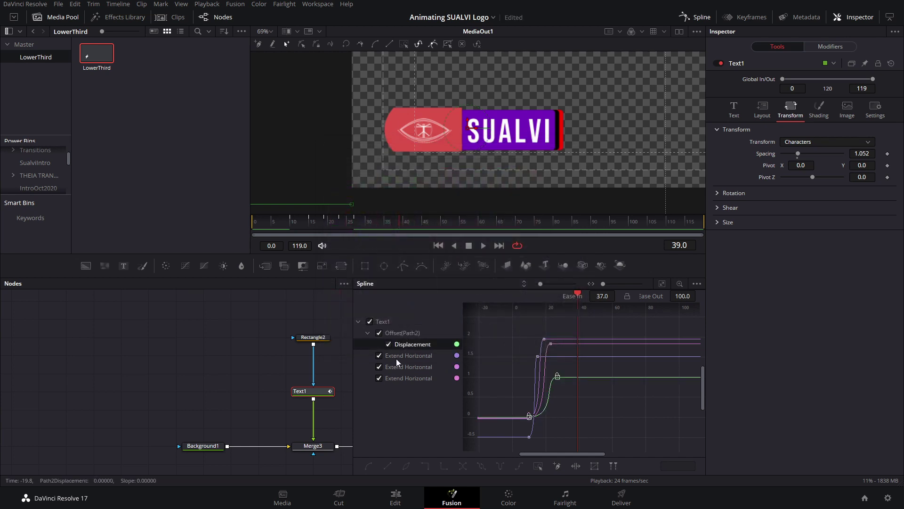
left_click(379, 356)
left_click(379, 367)
left_click(379, 378)
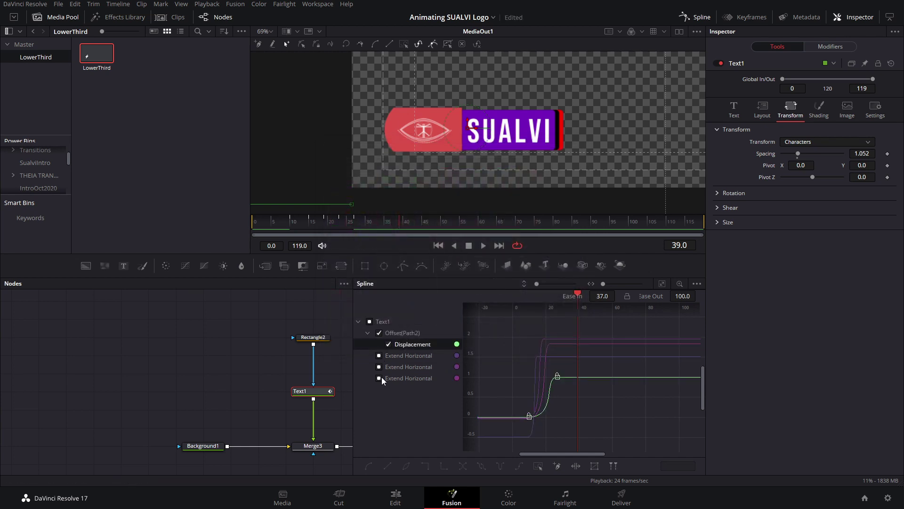
- Duplicate Text1's Displacement keyframes from about frame 39 and reverse the copies so the title slides back behind the logo
left_click_drag(565, 413, 564, 409)
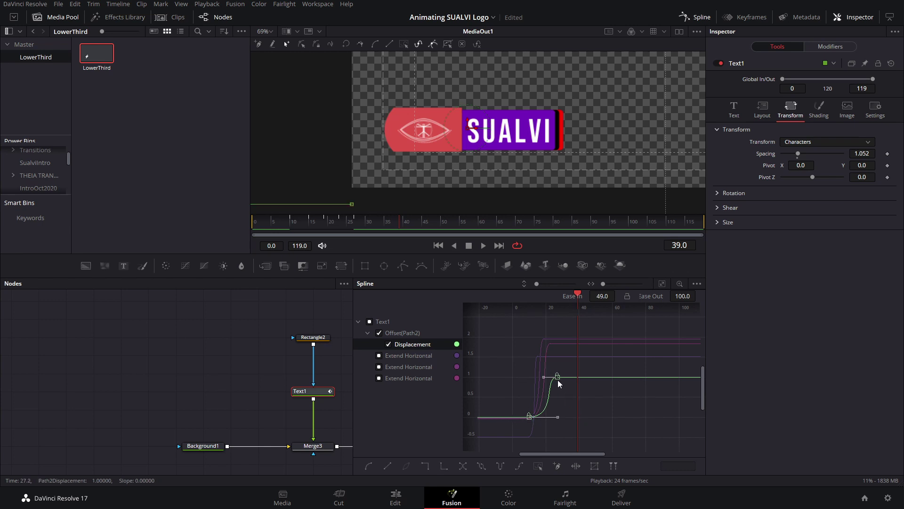
left_click_drag(564, 379, 598, 387)
left_click_drag(605, 393, 606, 394)
left_click_drag(624, 362, 567, 454)
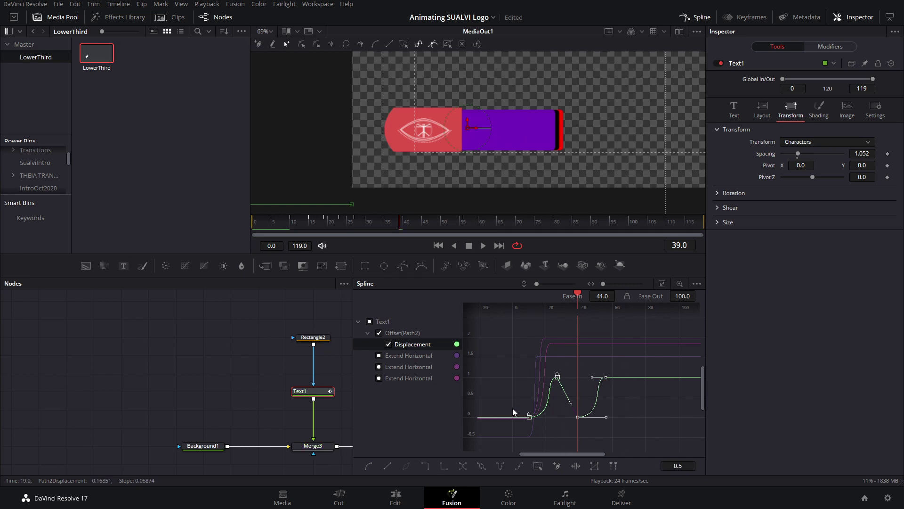
left_click(462, 466)
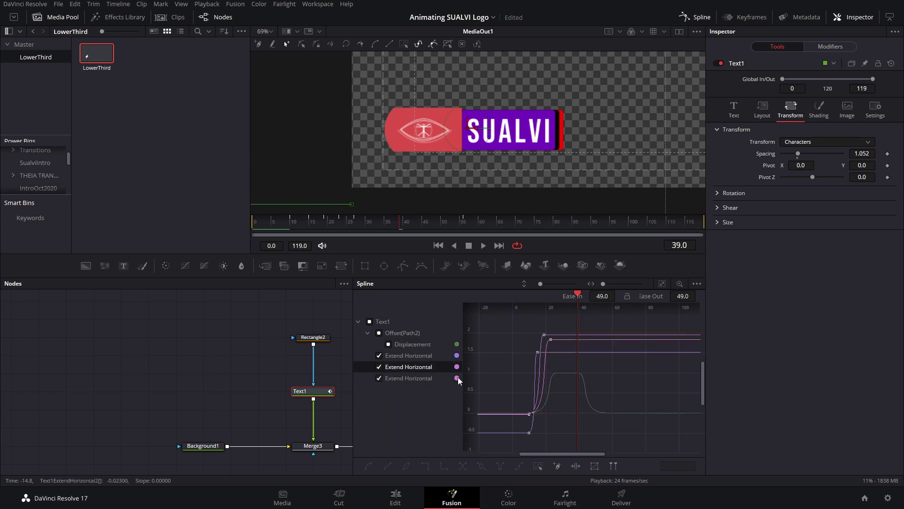
- Isolate the third Extend Horizontal curve, duplicate its keyframes in reverse, and shift the copies so they end at about frame 55
left_click(379, 366)
left_click(379, 355)
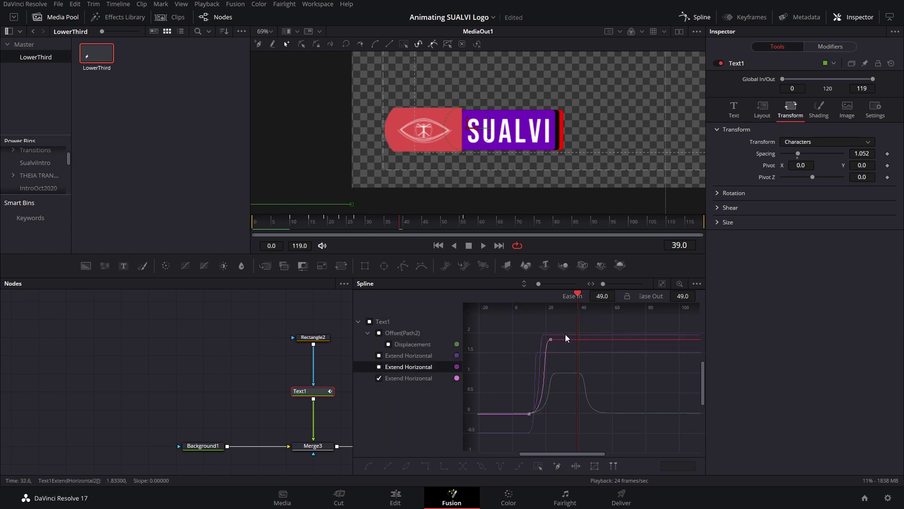
left_click(543, 418)
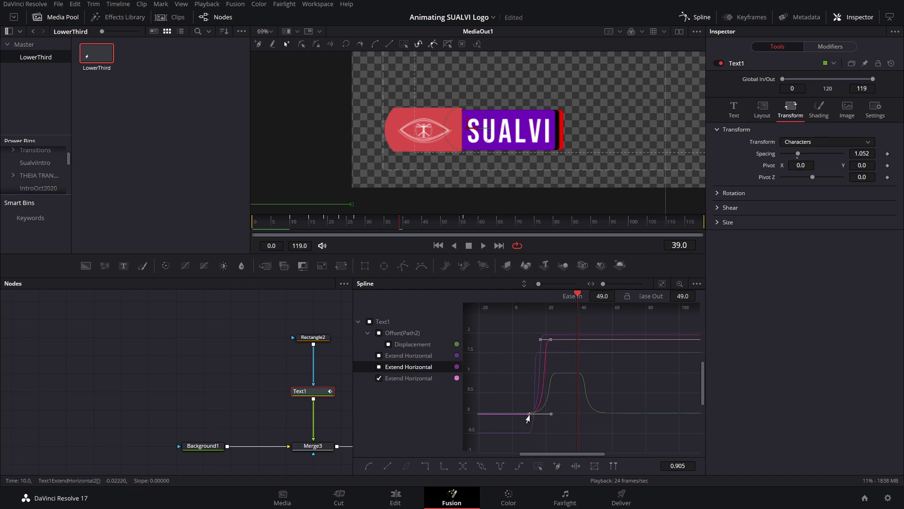
left_click_drag(528, 418, 581, 425)
left_click_drag(640, 439, 562, 317)
left_click(479, 466)
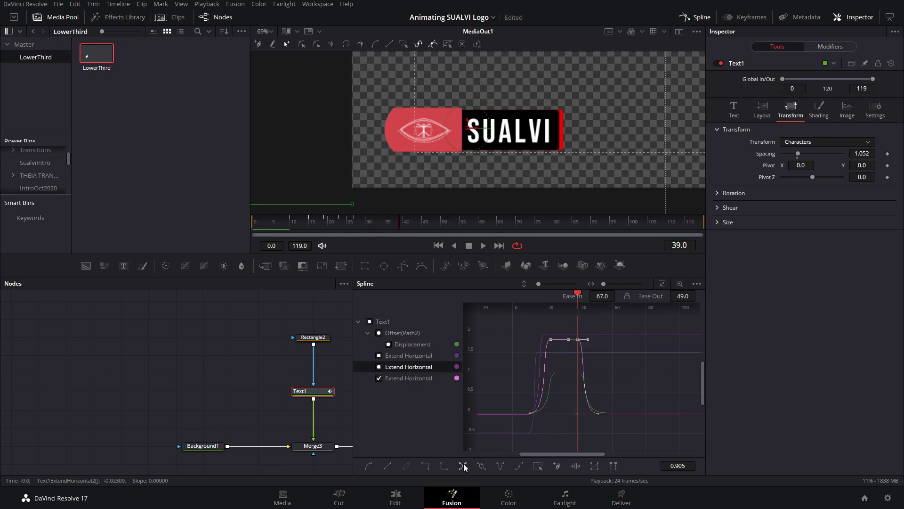
left_click_drag(597, 417, 603, 416)
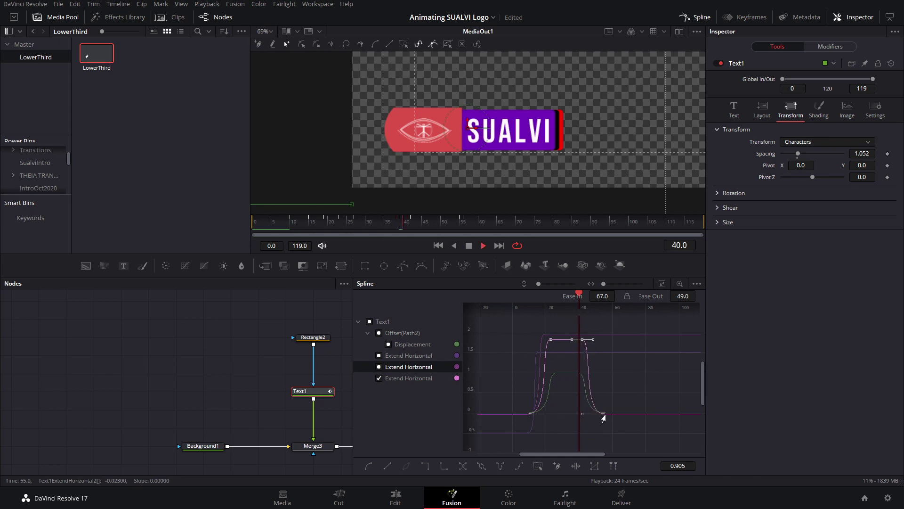
- Activate the second Extend Horizontal curve, add a reversed copy of its keyframes, and check the bar's retraction at frame 42
left_click(379, 366)
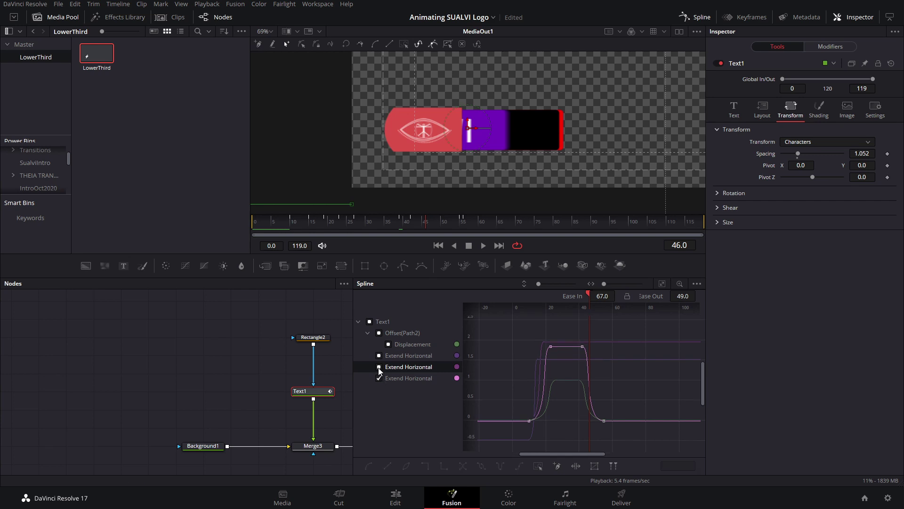
key("ctrl+v")
key("v")
scroll(603, 415, "up", 5)
scroll(410, 213, "down", 1)
left_click(410, 221)
scroll(607, 406, "down", 6)
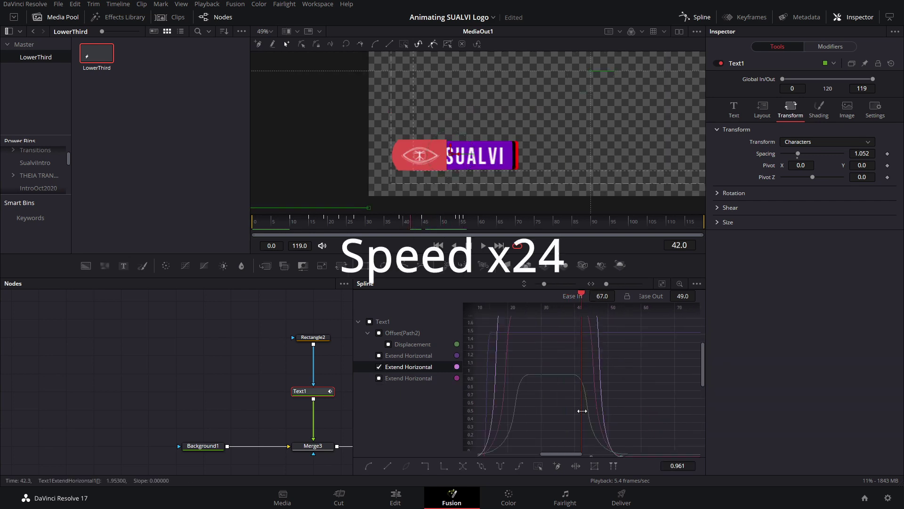
- Give the first Extend Horizontal curve a reversed copy of its keyframes, shift the end keyframe slightly earlier, and preview the retraction
left_click(379, 356)
left_click_drag(609, 424, 605, 424)
key("space")
left_click(398, 223)
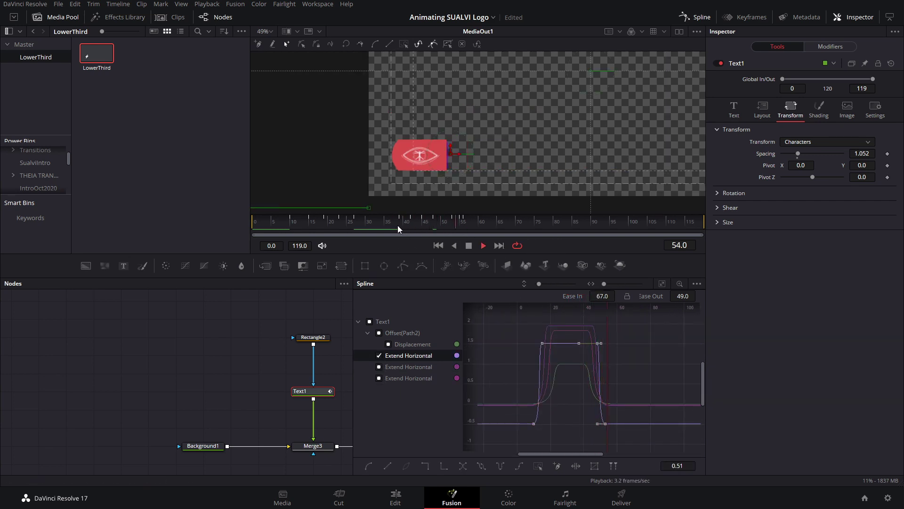
key("space")
- Keyframe Transform3's Center at about frame 54, move the logo off-screen to X -0.15573 at frame 64, and show its spline
mouse_move(459, 222)
left_mouse_down()
mouse_move(452, 225)
mouse_move(460, 223)
left_mouse_up()
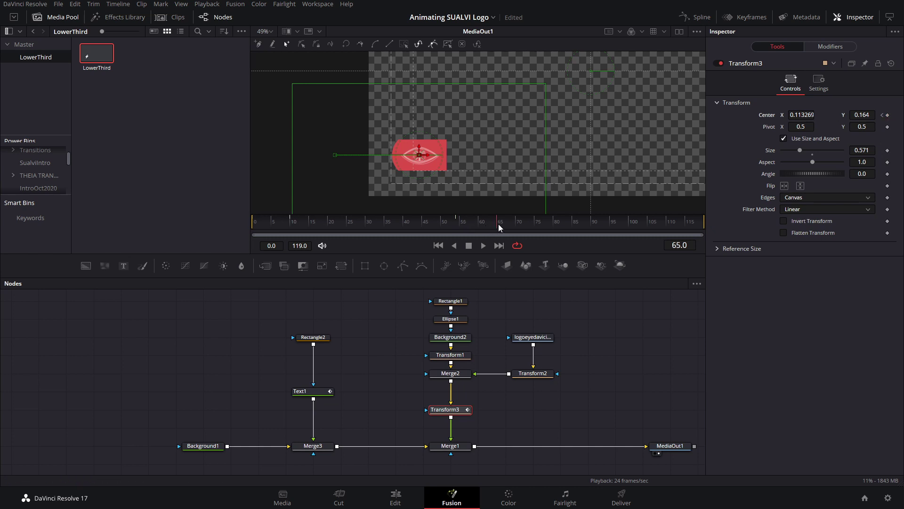
left_click_drag(419, 155, 300, 155)
left_click(696, 17)
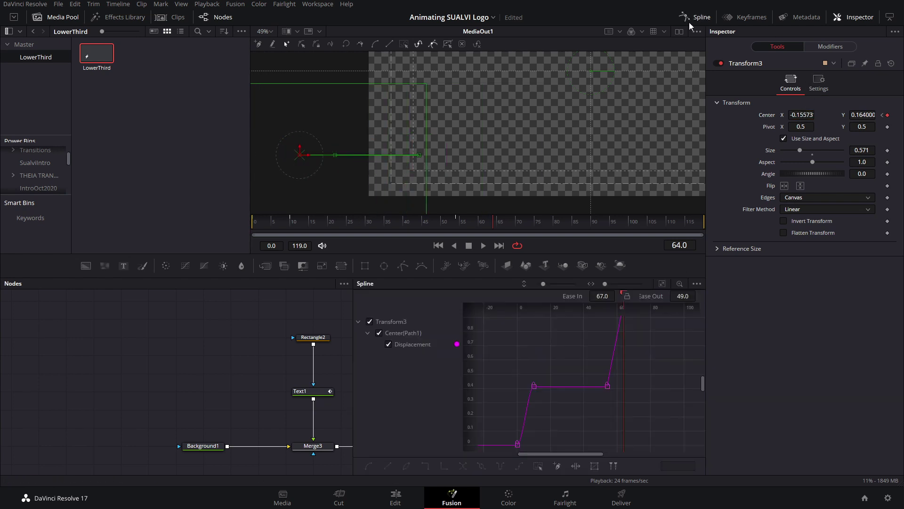
- Smooth Transform3's Displacement keyframes with Ease In about 50.2 and Ease Out about 45.8
left_click_drag(615, 322, 527, 458)
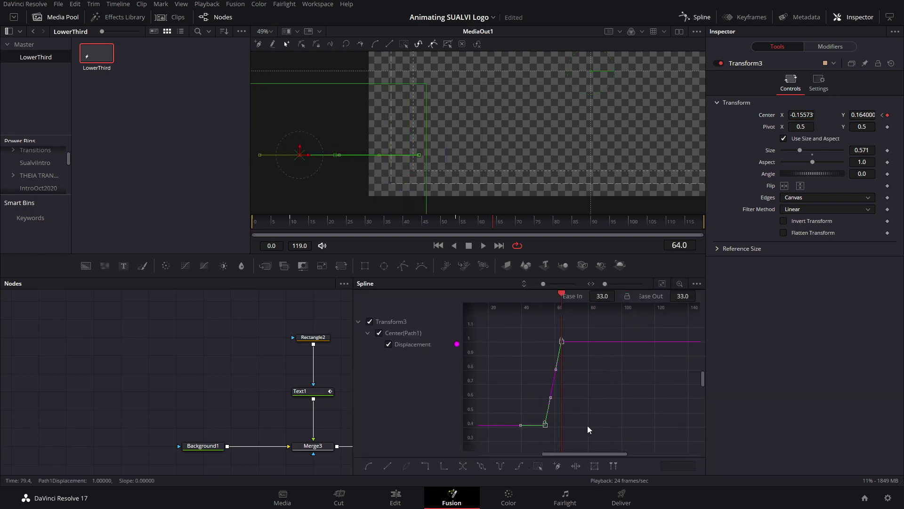
key("f")
left_click_drag(587, 428, 645, 336)
scroll(609, 358, "down", 2)
left_click_drag(598, 399, 586, 449)
left_click(630, 360)
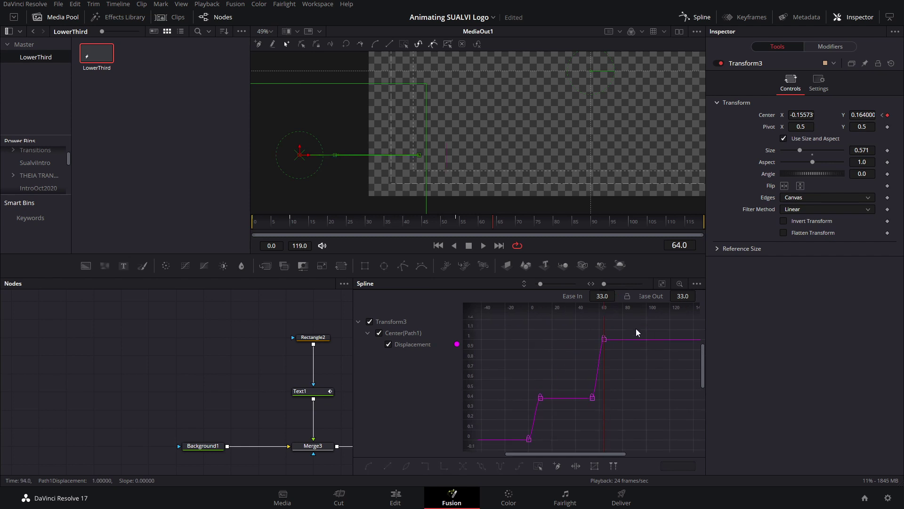
- Play through the lower third's entrance and exit, and inspect the full title at frame 26 alongside the node graph
key("space")
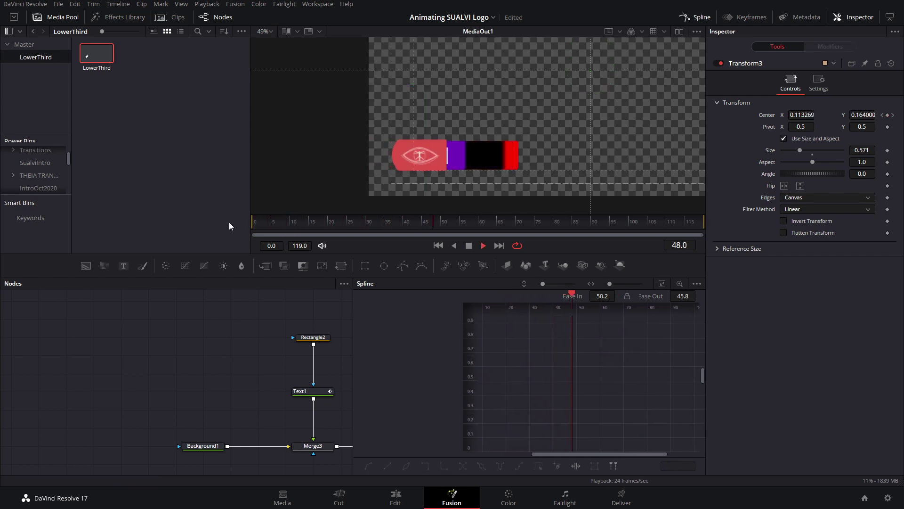
key("space")
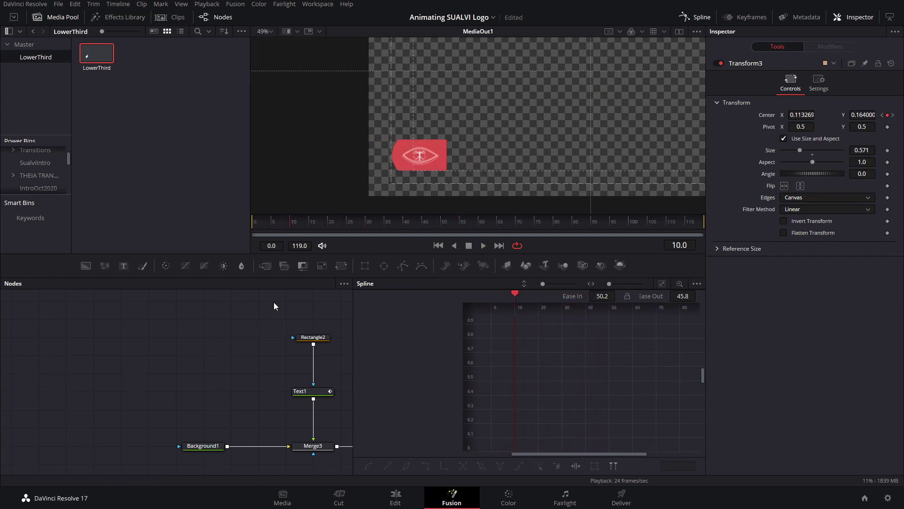
left_click_drag(274, 303, 118, 311)
left_click(351, 225)
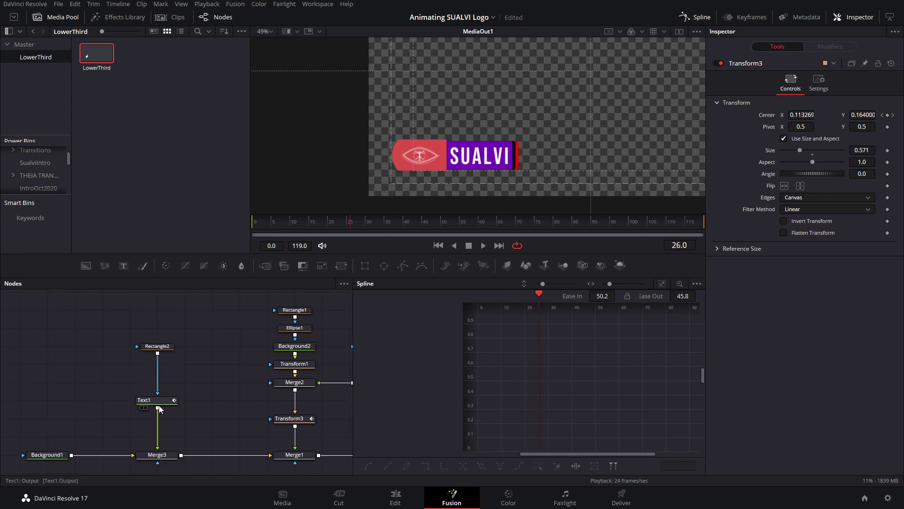